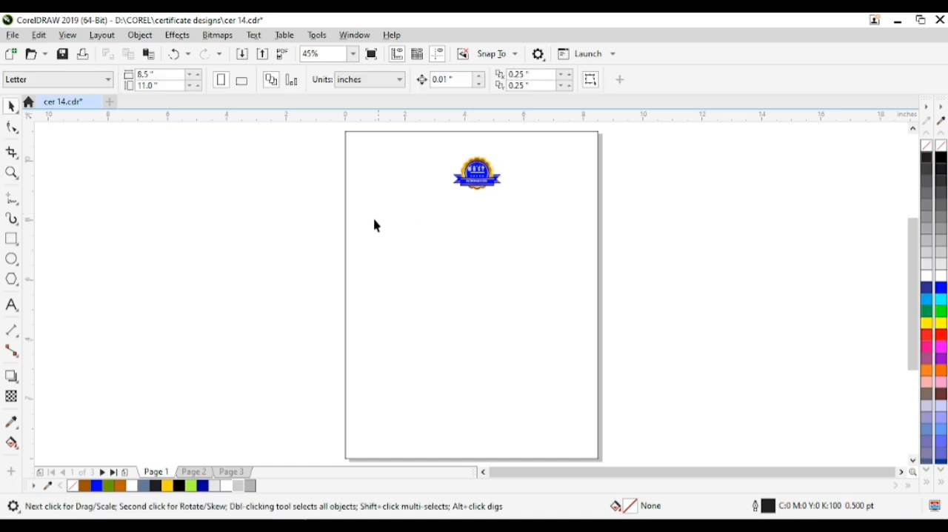
Convert the page-sized rectangle to curves and delete its lower-left node
left_click(489, 267)
key("F10")
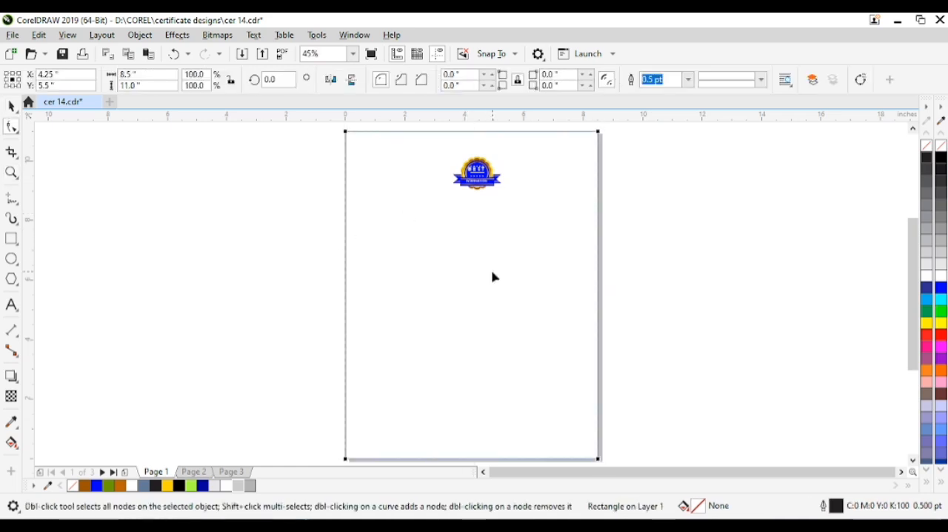
left_click(860, 79)
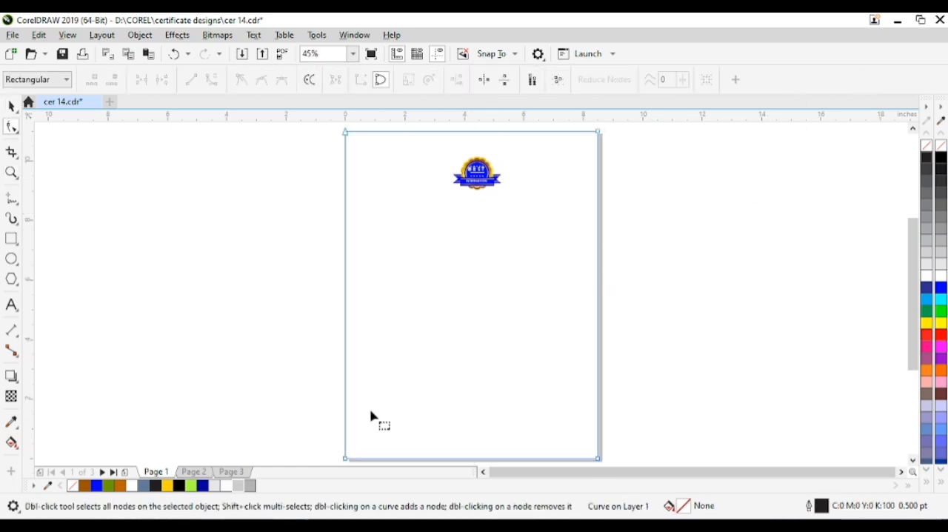
double_click(345, 459)
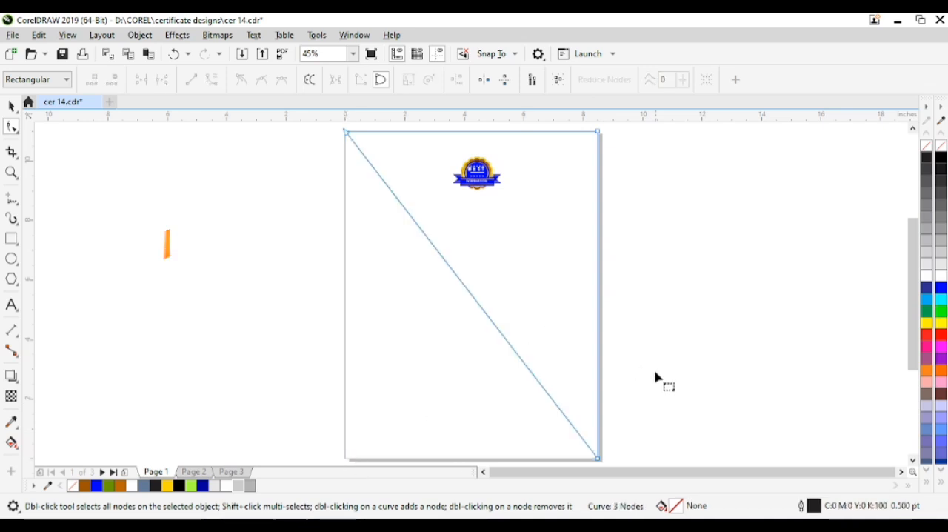
Reshape the curve into a corner triangle about 3.98 by 4.49 inches in the page's upper-right corner
double_click(598, 265)
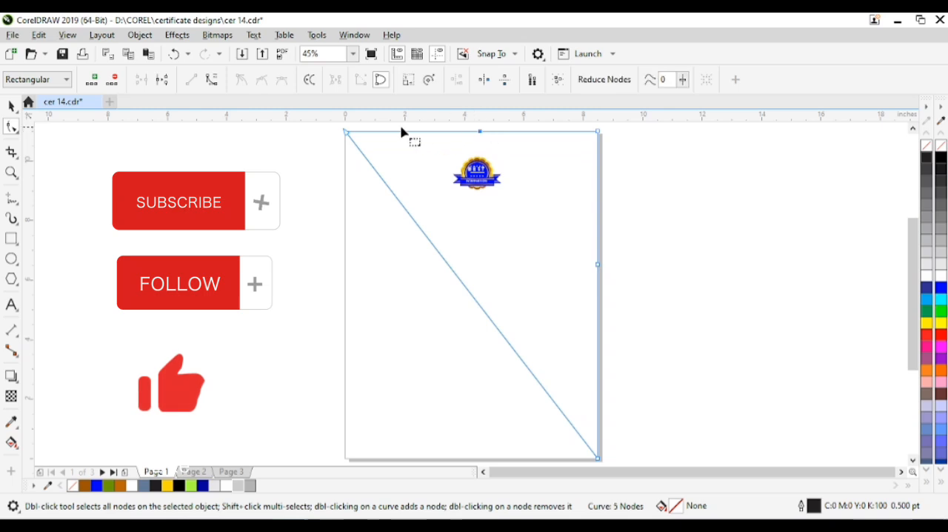
left_click_drag(346, 132, 480, 132)
double_click(600, 460)
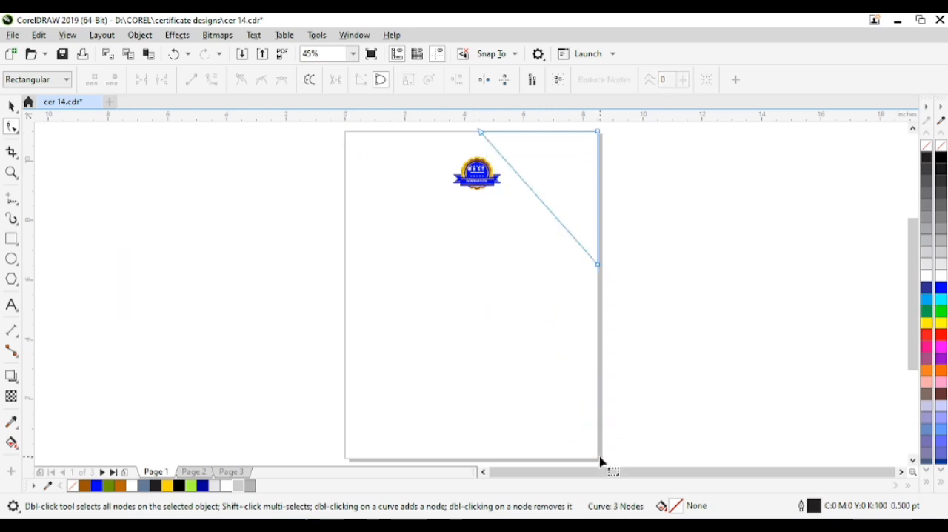
Duplicate the corner triangle flipped both horizontally and vertically, equivalent to a 180-degree rotation
key("space")
left_click_drag(603, 128, 478, 264)
right_click(478, 264)
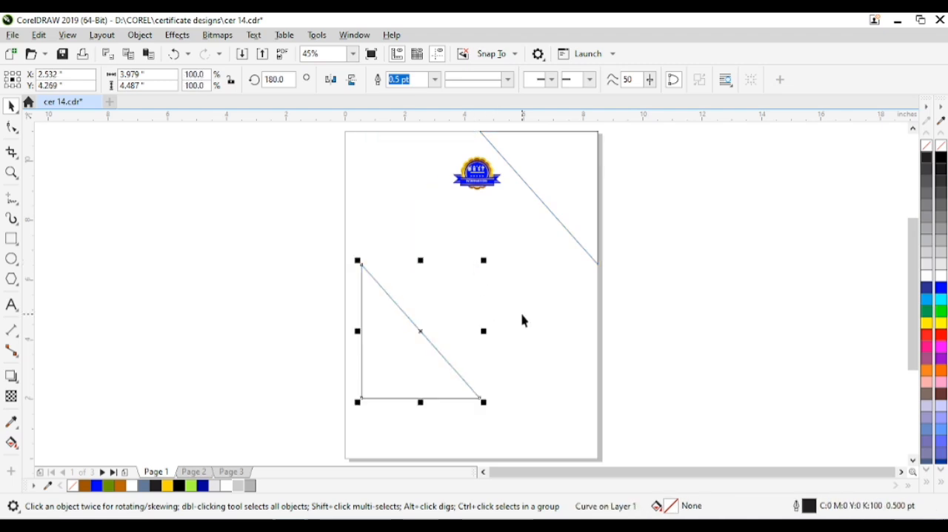
Add a page-sized rectangle and align the flipped triangle to the page's lower-left corner
double_click(12, 239)
key("space")
left_click(340, 370)
left_click(373, 333)
left_click(403, 234, "shift")
key("b")
key("l")
left_click(247, 343)
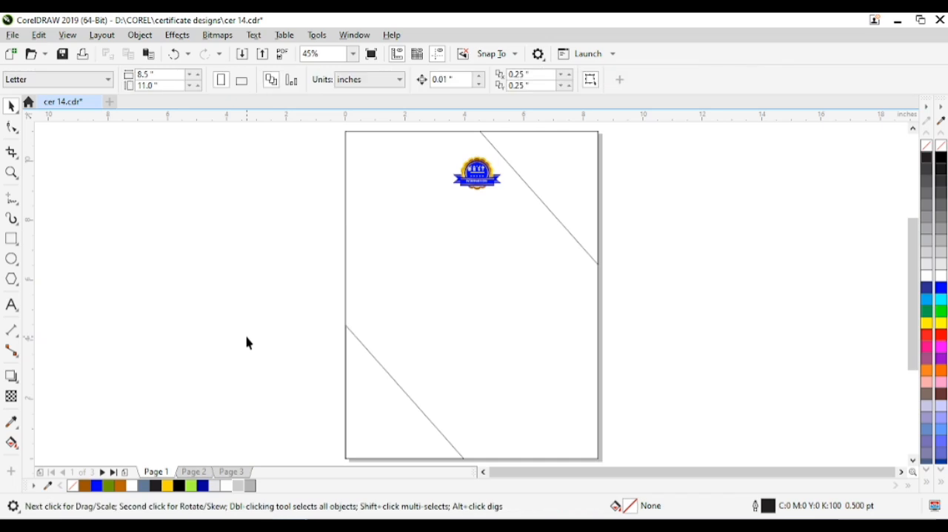
Draw a square about 3.55 inches wide mid-page and add a slightly smaller concentric copy inside it
left_click(11, 238)
left_click_drag(418, 260, 523, 365)
key("space")
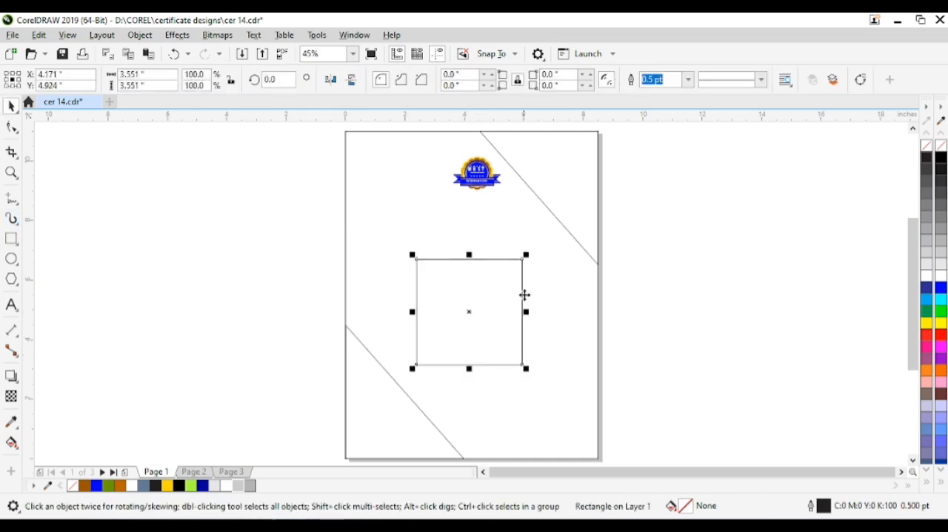
left_click_drag(529, 255, 518, 267)
Rotate both concentric squares by 45 degrees
left_click_drag(303, 215, 556, 402)
double_click(271, 80)
type("45")
key("Return")
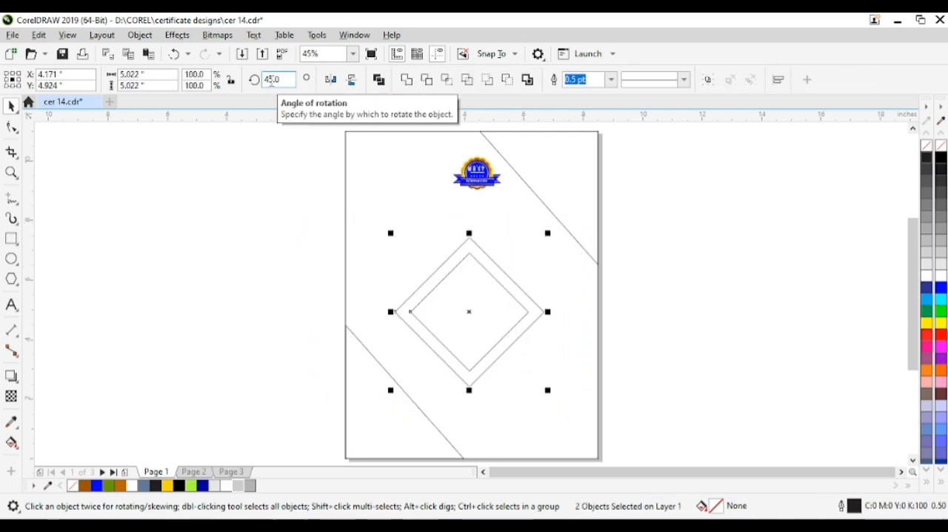
Draw a horizontal line about 5.84 inches long and center it across the concentric diamonds
mouse_move(228, 206)
left_mouse_down()
mouse_move(521, 377)
mouse_move(585, 387)
left_mouse_up()
left_click(318, 197)
left_click(11, 198)
left_click(182, 231)
left_click(367, 231)
key("space")
left_click(462, 292, "shift")
key("e")
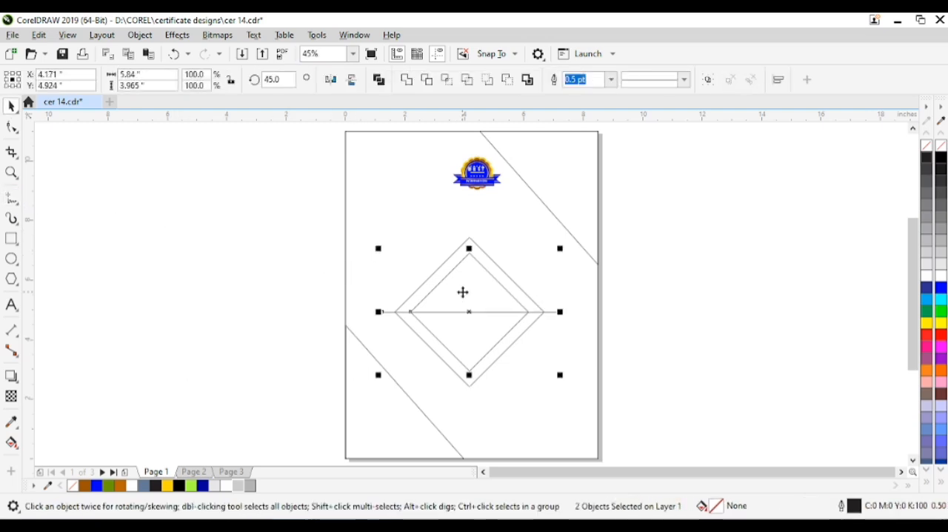
key("c")
key("Escape")
Smart-fill the upper half of the band between the two diamonds with the specified blue-gray
left_click(12, 445)
left_click(56, 458)
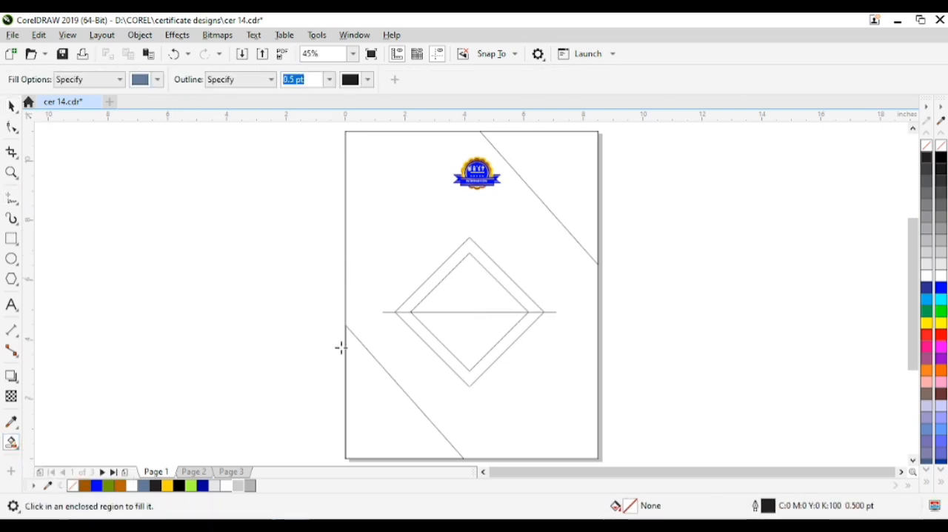
left_click(430, 280)
Delete both diamond outlines and the horizontal line, keeping only the filled chevron
key("space")
left_click(312, 265)
left_click(449, 343)
key("Delete")
left_click(457, 313)
key("Delete")
left_click(464, 338)
key("Delete")
Remove the chevron's outline and rotate it by 90 degrees
left_click(444, 272)
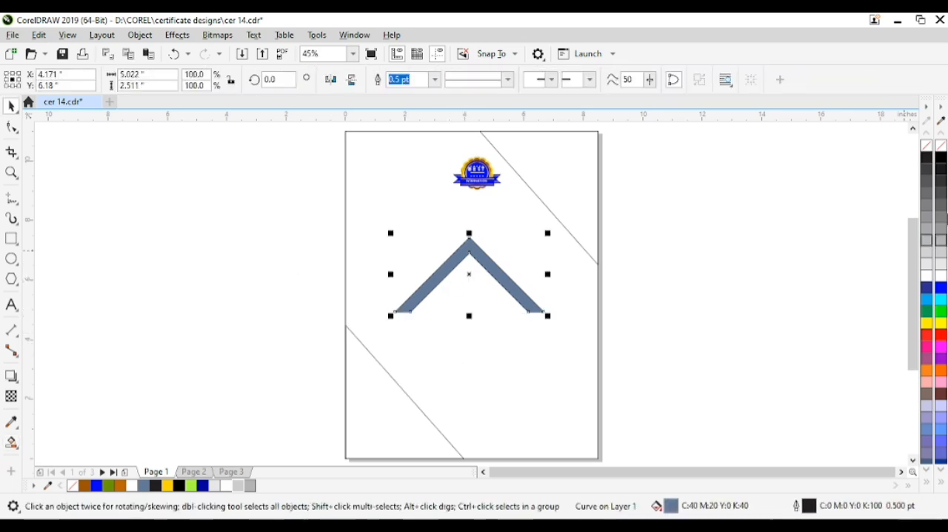
right_click(927, 147)
left_click(499, 326)
left_click(499, 283)
type("90")
key("Return")
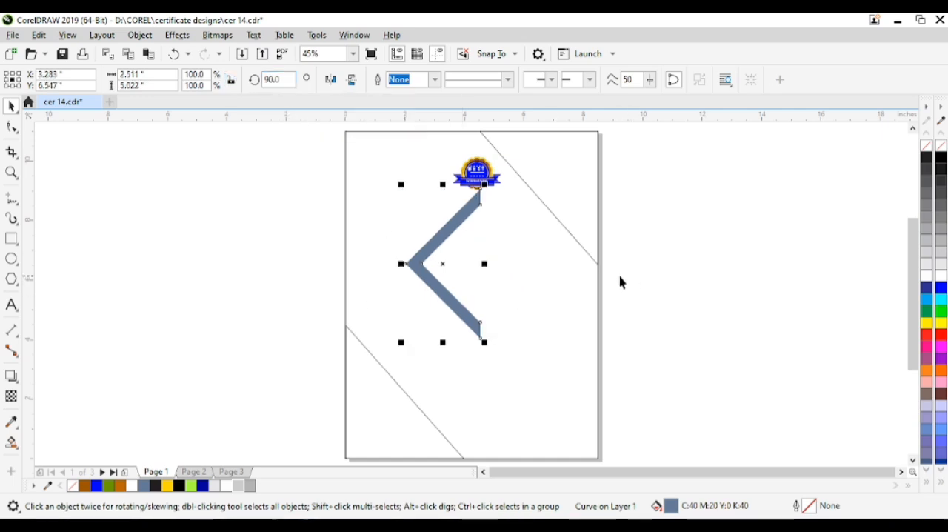
Duplicate the chevron, align the copy to the page's right edge, and shift it slightly upward
left_click_drag(446, 263, 532, 275)
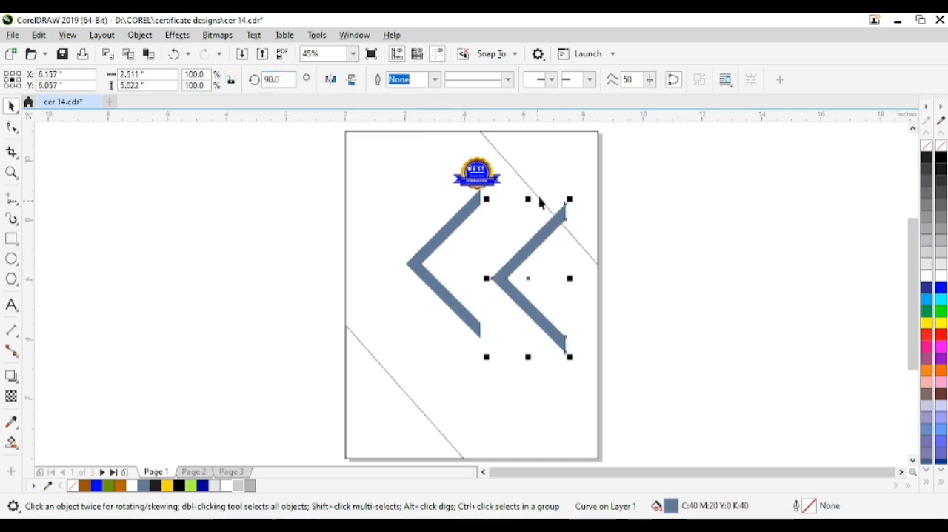
left_click(582, 287, "shift")
key("r")
left_click(683, 264)
left_click_drag(561, 253, 561, 231)
left_click(567, 324, "shift")
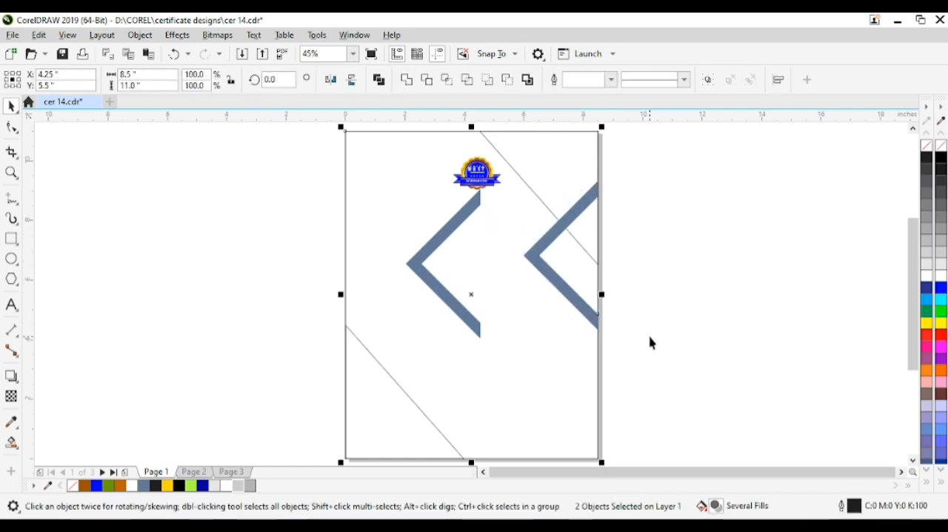
Place another copy of the right-edge chevron about 1.4 inches farther right, extending beyond the page
left_click(568, 297)
left_click(629, 303)
left_click(584, 306)
left_click_drag(584, 306, 626, 316)
left_click(643, 312)
left_click(635, 310)
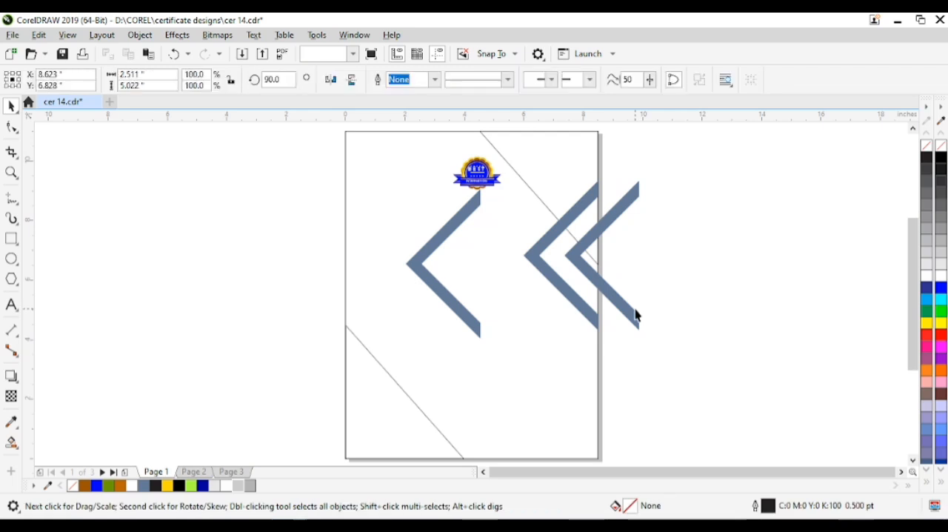
Intersect the overhanging chevron with the page rectangle and delete the original, leaving only the part inside the page
left_click(587, 370, "shift")
left_click(447, 80)
left_click(627, 216)
left_click(627, 207)
key("Delete")
Fill the small clipped chevron at the page's right edge with black
left_click(585, 250)
left_click(657, 252)
left_click(583, 275)
left_click(941, 214)
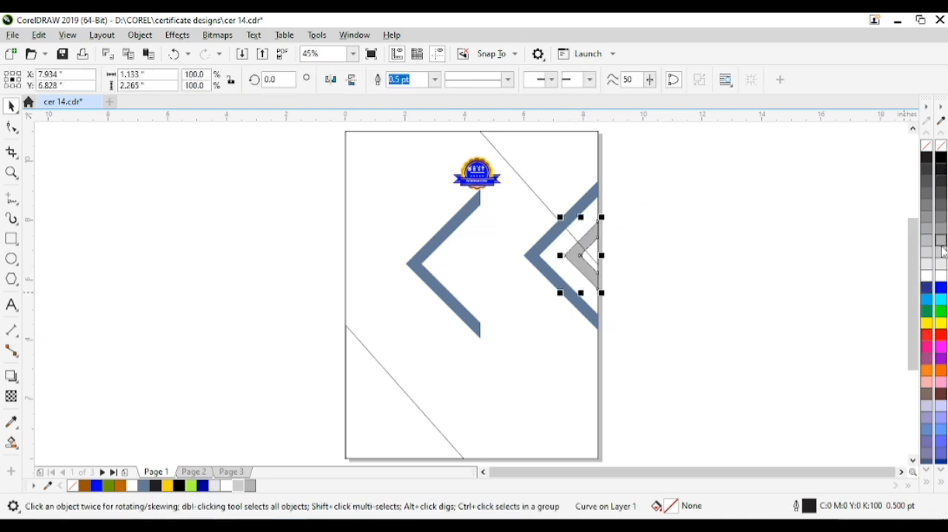
left_click(941, 159)
left_click(766, 254)
Apply a fountain fill to the larger chevron at the page's right edge
left_click(583, 211)
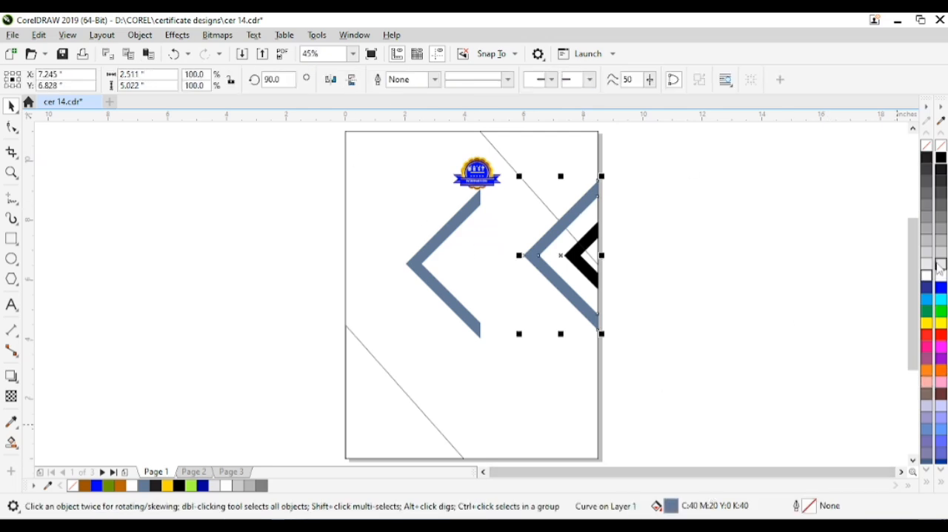
left_click(16, 446)
left_click(56, 442)
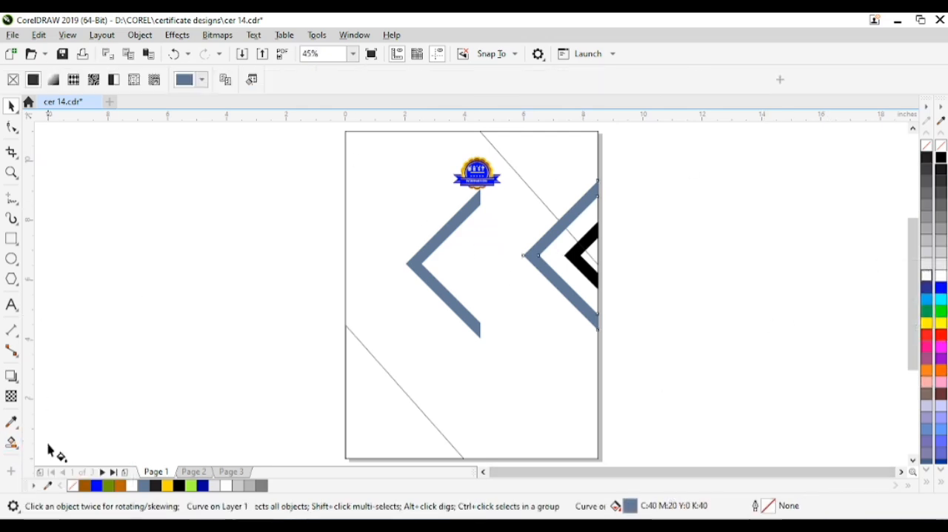
left_click(52, 80)
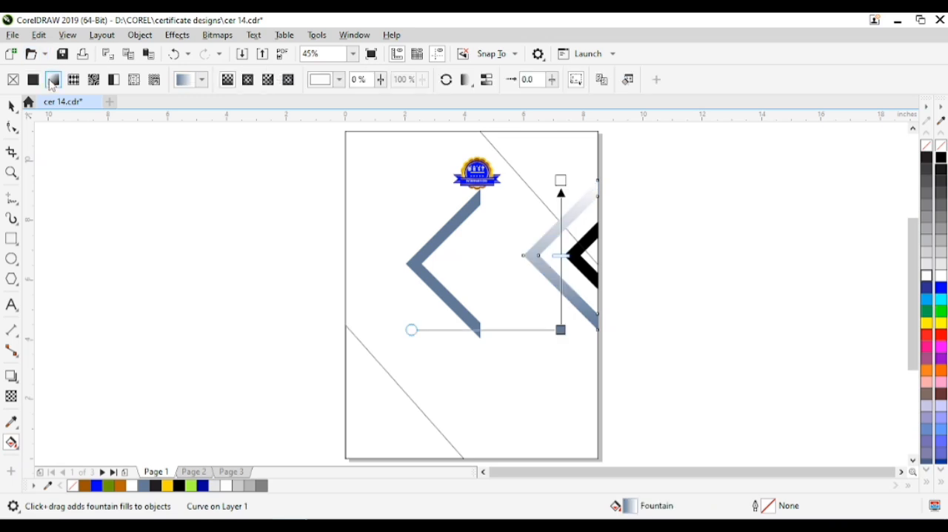
Set the fountain fill's starting color to the golden yellow from the Document Palette
double_click(631, 506)
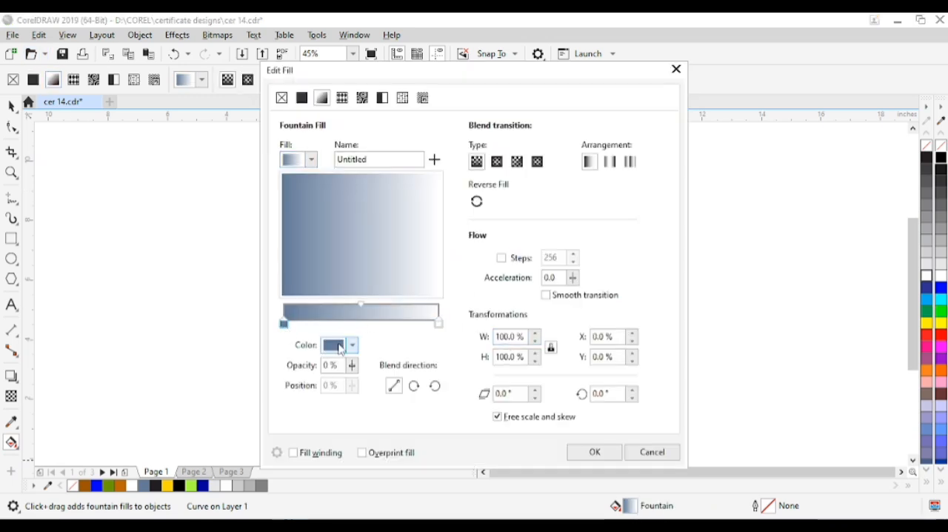
left_click(340, 348)
left_click(375, 131)
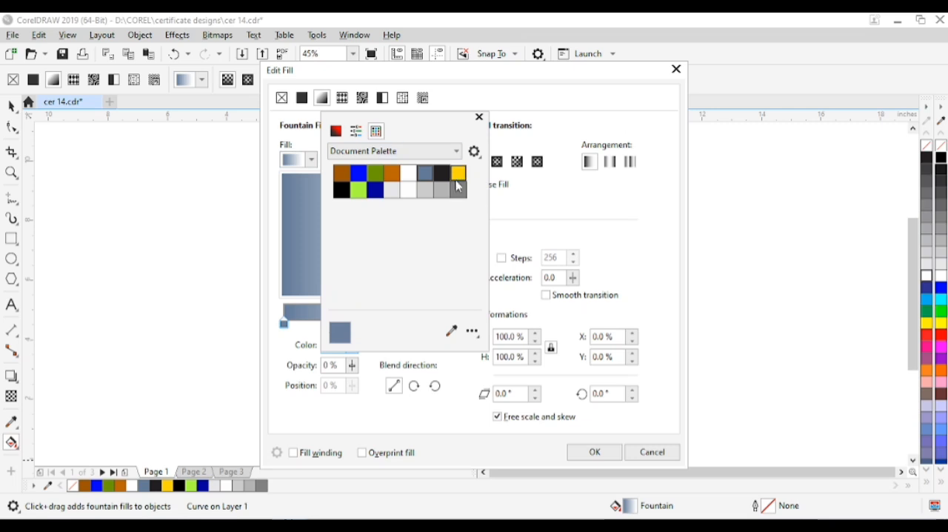
left_click(458, 174)
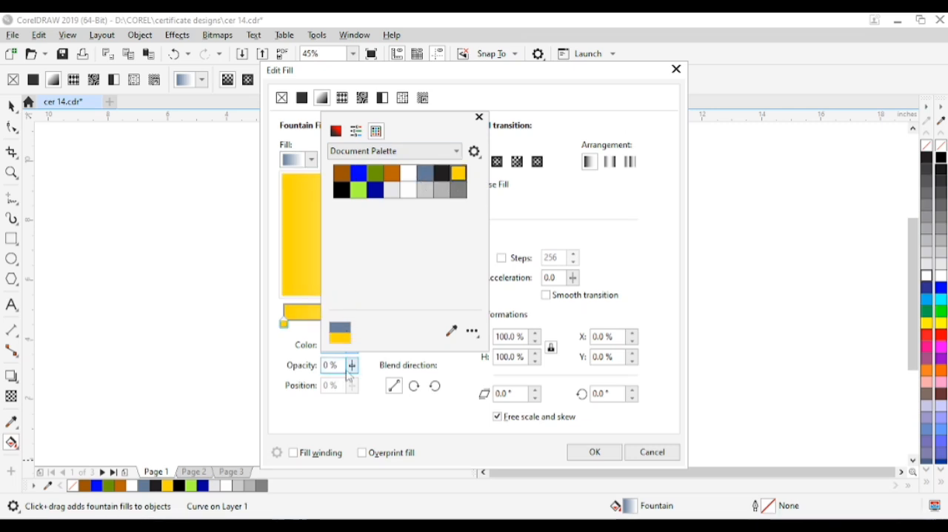
left_click(308, 338)
left_click(439, 321)
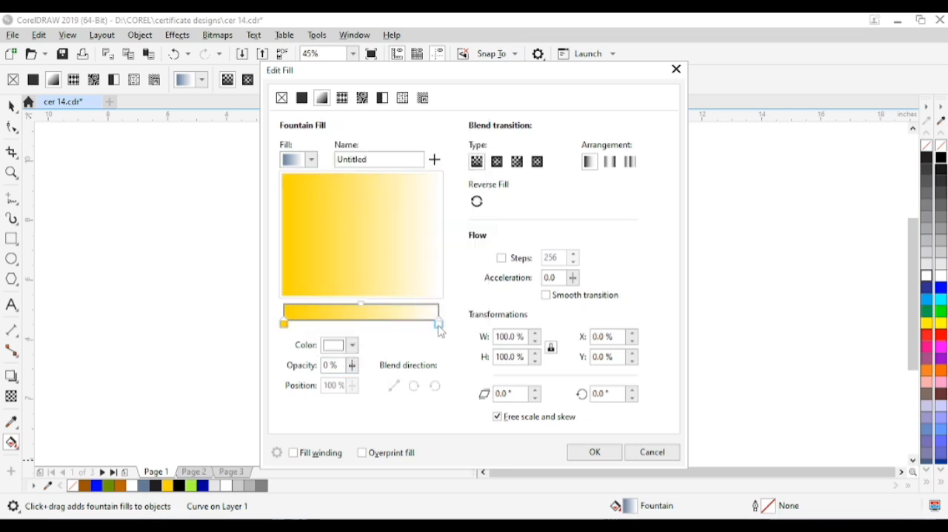
left_click(609, 450)
Set the fountain fill's upper color to a light orange shade
left_click(561, 181)
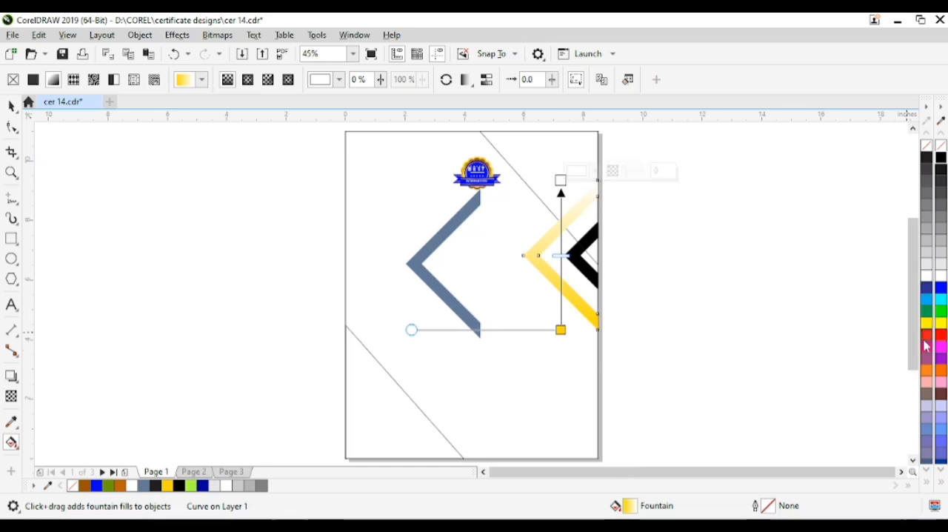
left_click(941, 324)
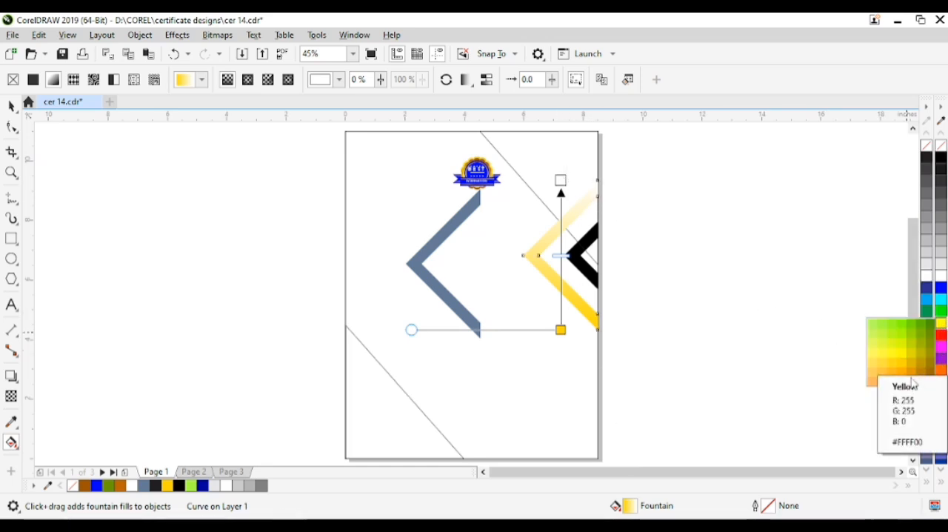
left_click(875, 382)
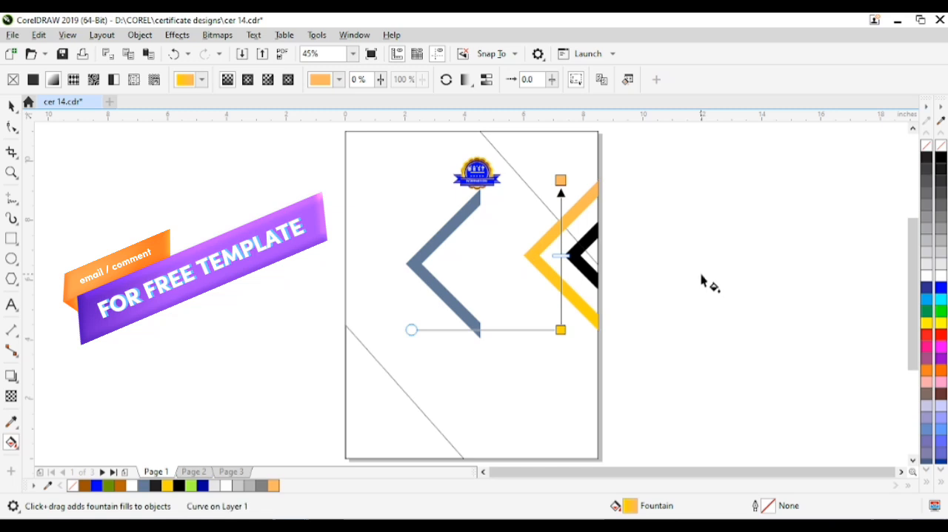
Change the fountain fill's upper color to a darker orange
left_click(561, 181)
left_click(941, 324)
left_click(919, 368)
left_click(941, 324)
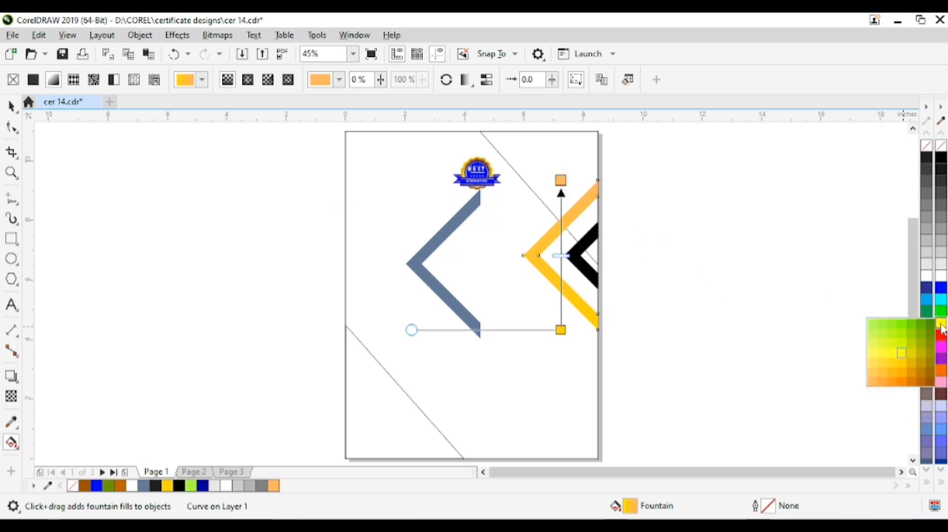
left_click(915, 381)
key("space")
left_click(690, 223)
Apply the orange-to-yellow fountain fill to the blue-gray chevron in the middle of the page
left_click(570, 212)
left_click(437, 241)
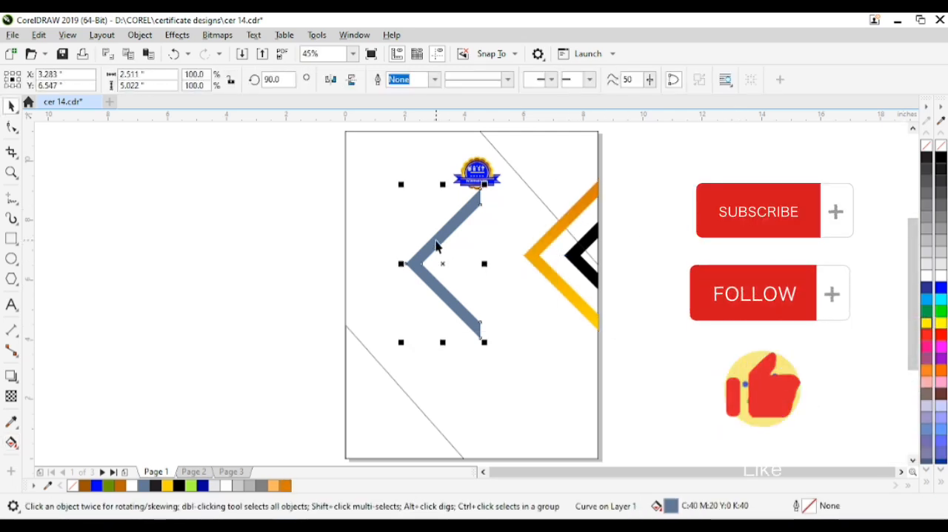
key("ctrl+r")
left_click(347, 238)
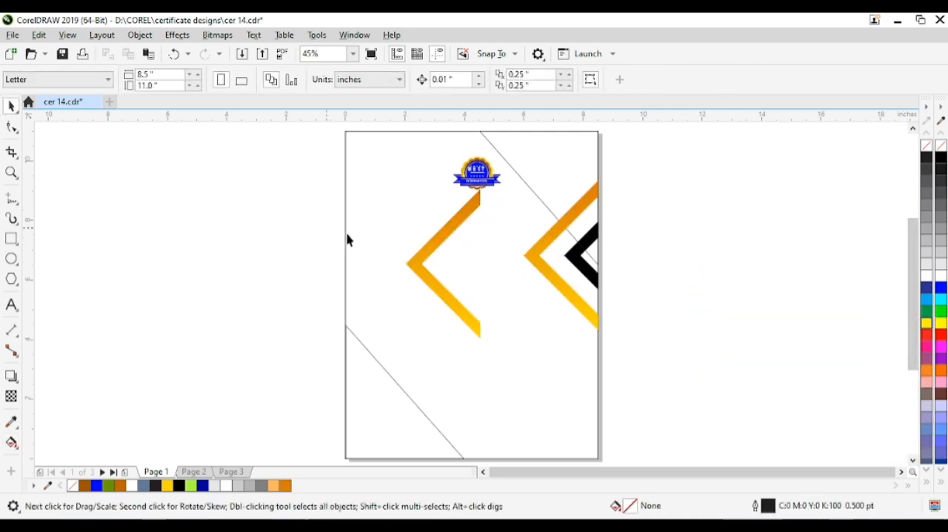
Rotate the middle chevron to -90 degrees and align it to the page's left edge
left_click(419, 281)
double_click(273, 79)
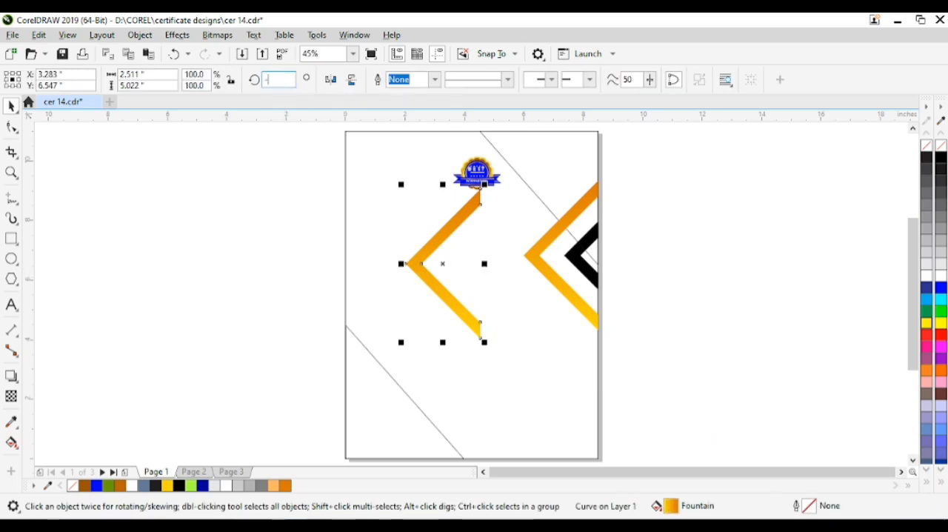
type("-90")
key("Return")
left_click(388, 240, "shift")
key("l")
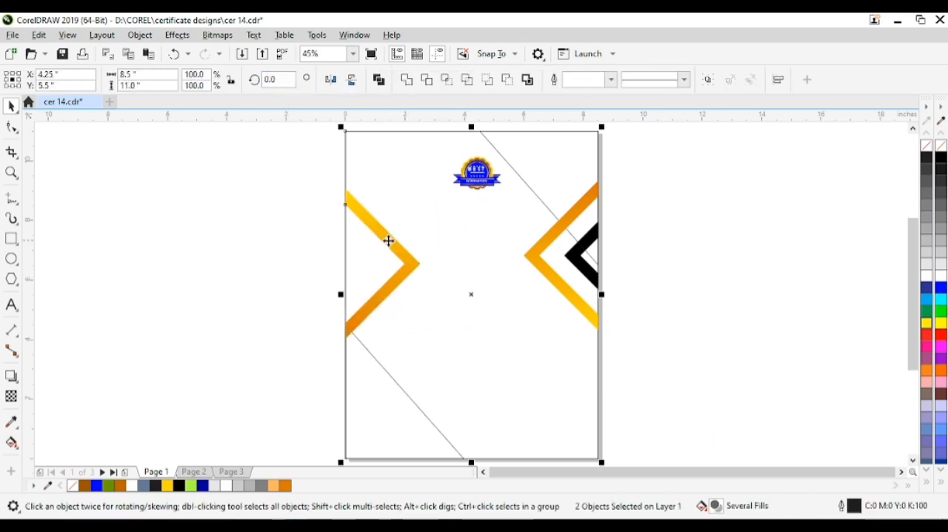
left_click(342, 245)
Move the gradient chevron partly past the page's left edge, intersect it with the page rectangle, and delete the original chevron
left_click(403, 244)
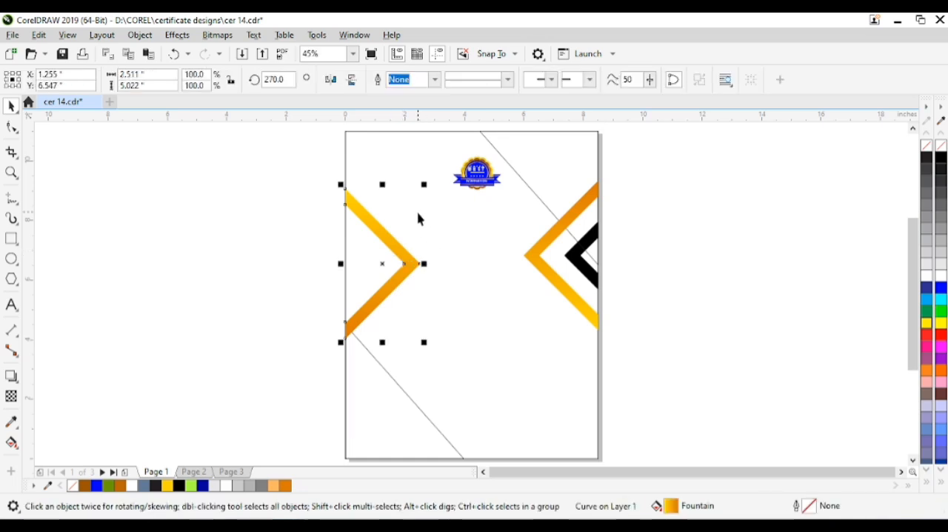
left_click_drag(408, 250, 392, 309)
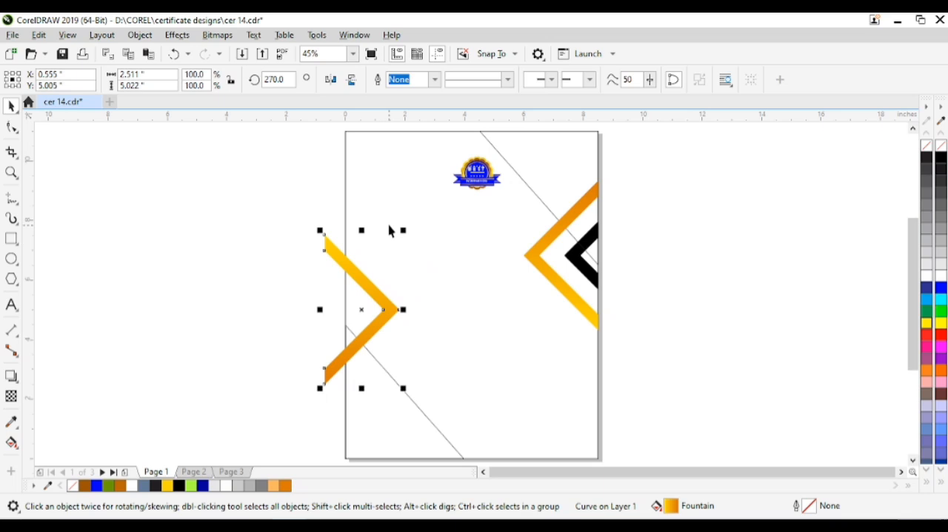
left_click(399, 178, "shift")
left_click(435, 84)
left_click(324, 281)
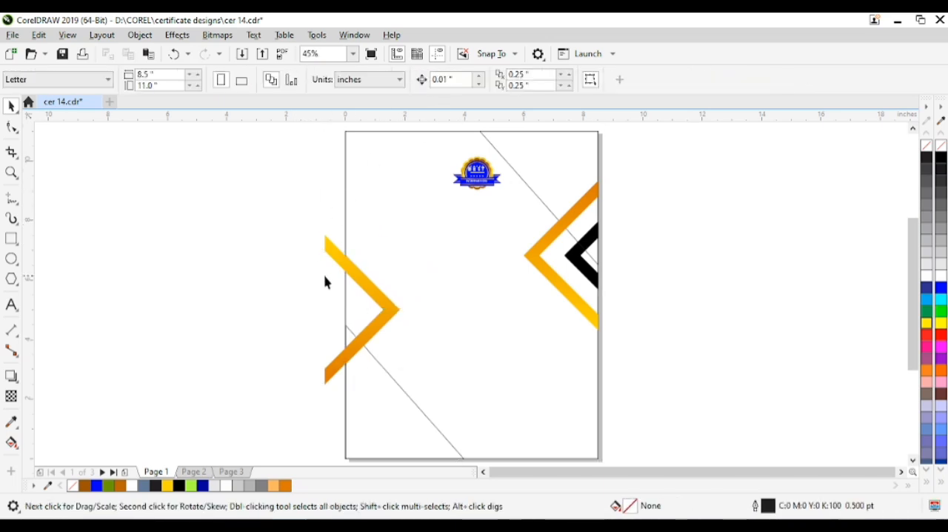
left_click(340, 260)
key("Delete")
Copy the outlined chevron from the page's left edge horizontally to about X 5.55 inches
left_click(379, 295)
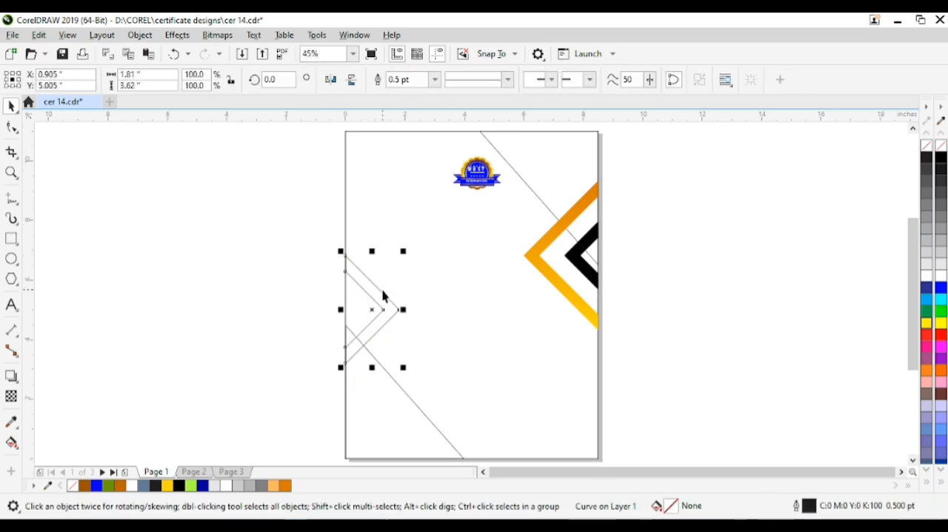
left_click_drag(373, 313, 509, 371)
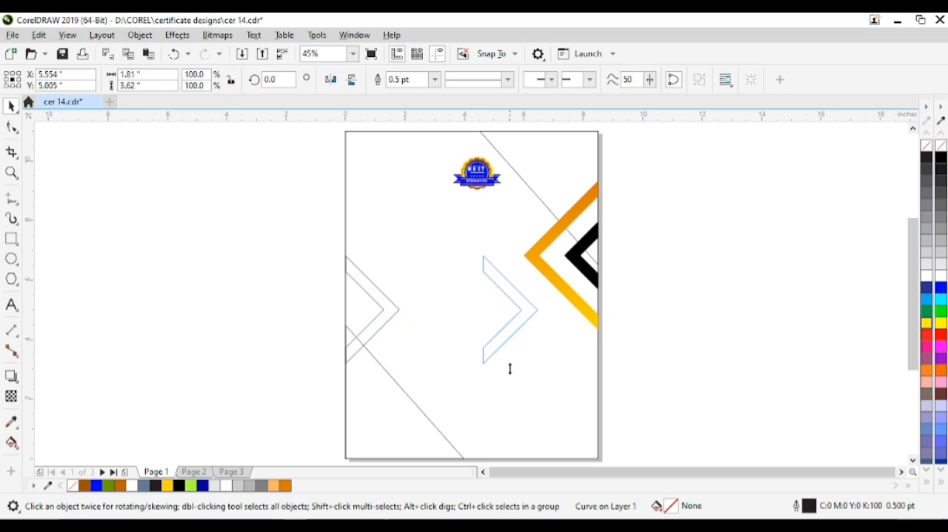
Try rotating the copied chevron to 180 degrees and to 45 degrees
left_click(270, 79)
type("180")
key("Return")
key("ctrl+z")
double_click(270, 79)
type("45")
key("Return")
Rotate the copied chevron to 90 degrees and align it to the page's bottom edge
double_click(269, 79)
type("90")
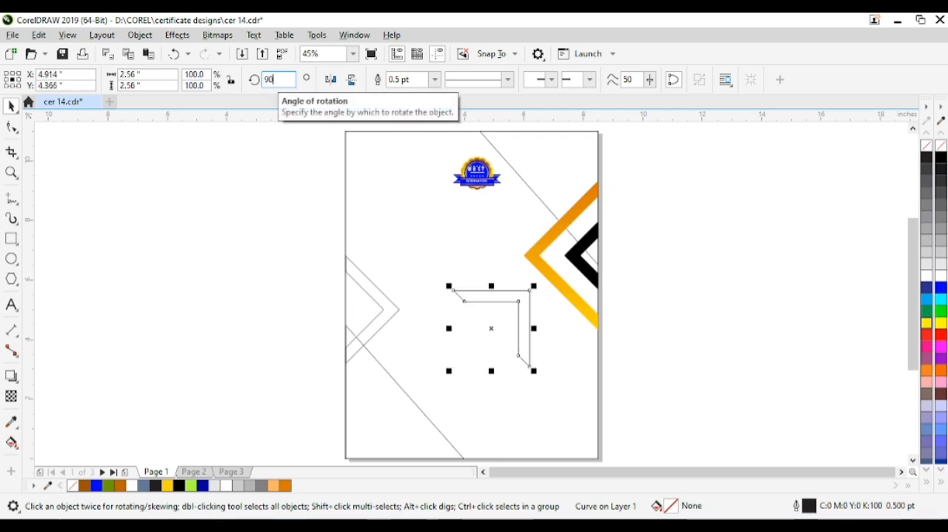
key("Return")
left_click(495, 402, "shift")
key("b")
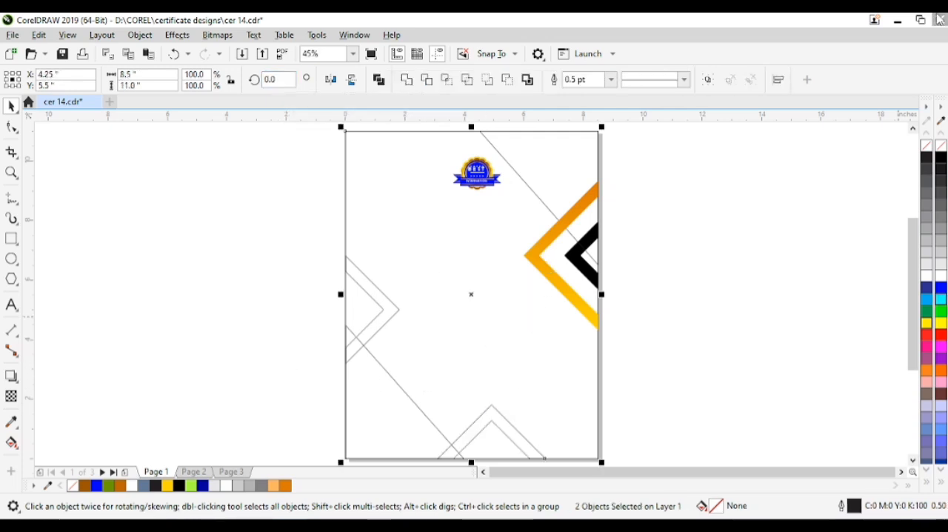
Slide the bottom chevron along the page's bottom edge to about X 3.98 inches
left_click(269, 312)
left_click(474, 430)
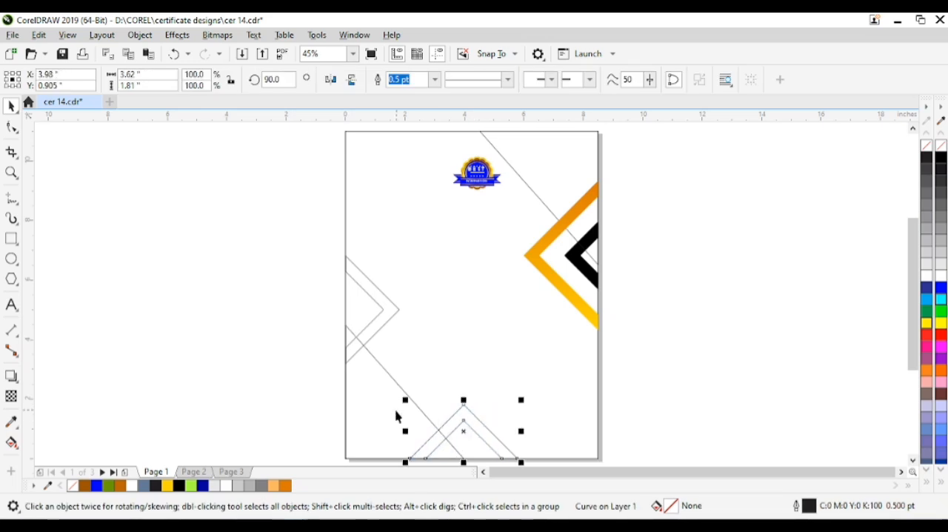
left_click(431, 374, "shift")
left_click(292, 339)
Scale down the lower corner triangle and align it to the page's bottom and left edges
left_click(387, 375)
left_click_drag(466, 317, 450, 332)
left_click(454, 283, "shift")
key("b")
key("r")
key("l")
Move the left chevron down to about Y 3.58 inches and the bottom chevron left to about X 3.21 inches
left_click(356, 362)
left_click_drag(356, 362, 374, 391)
left_click(330, 392)
left_click_drag(444, 429, 426, 404)
left_click(423, 390, "shift")
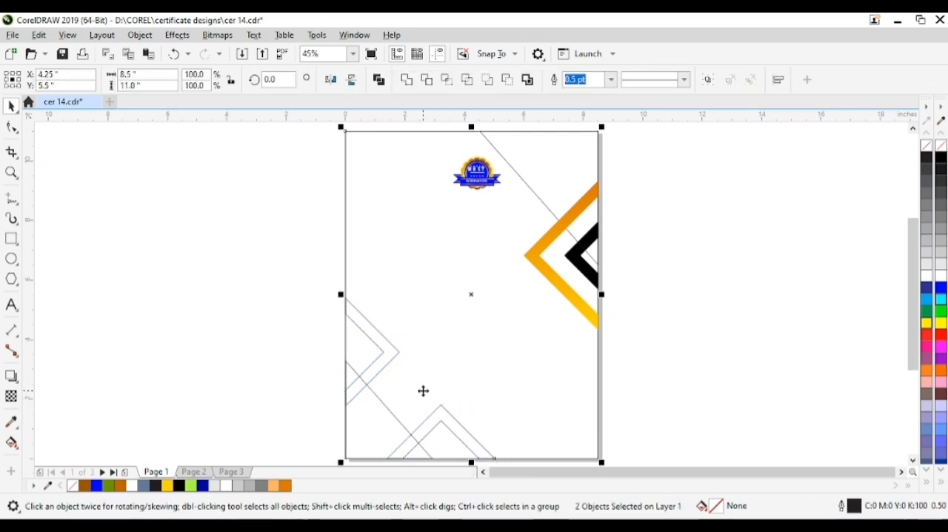
left_click(285, 362)
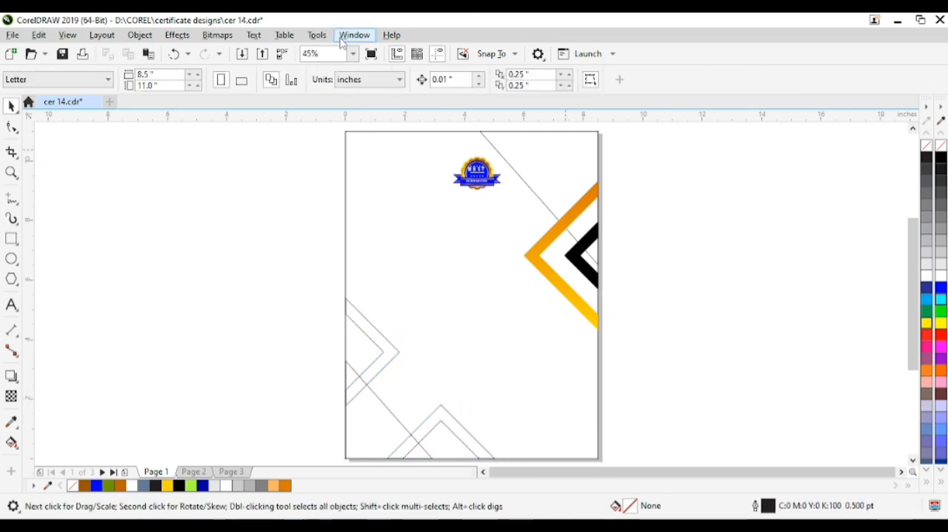
Fill the upper and lower corner triangles with dark blue #0F009A
left_click(585, 218)
mouse_move(585, 205)
left_mouse_down()
mouse_move(597, 211)
mouse_move(583, 203)
left_mouse_up()
left_click(576, 171, "shift")
left_click(575, 171)
left_click_drag(941, 288, 932, 332)
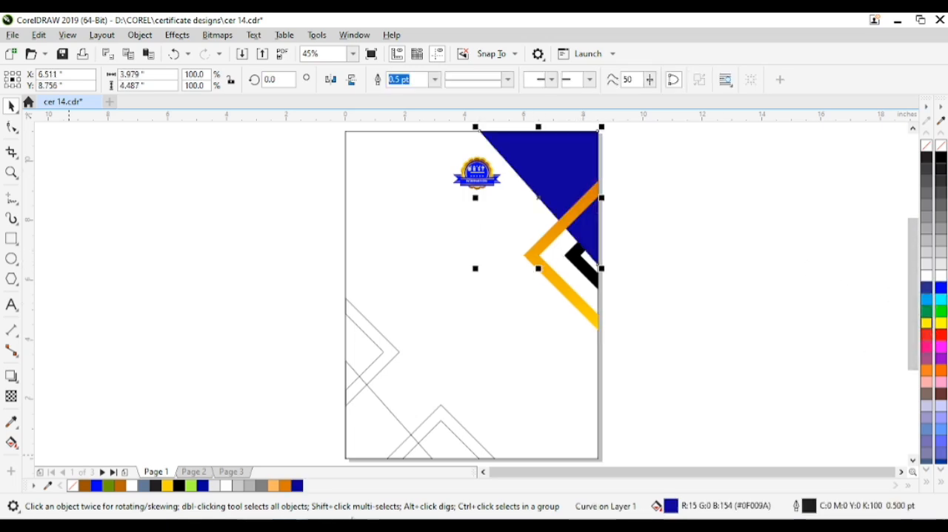
left_click(373, 436)
key("ctrl+r")
left_click(321, 429)
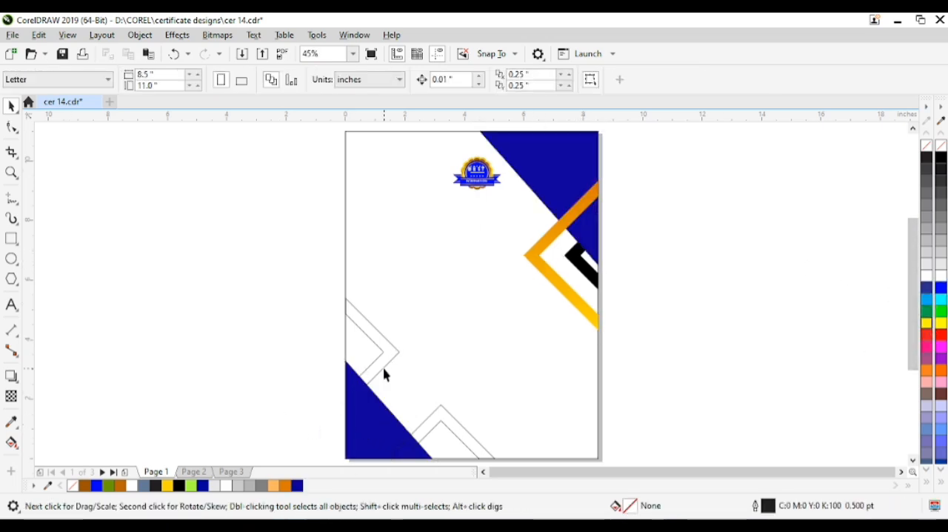
Give the outlined chevron on the page's left edge a linear fountain fill from yellow to orange
left_click(401, 363)
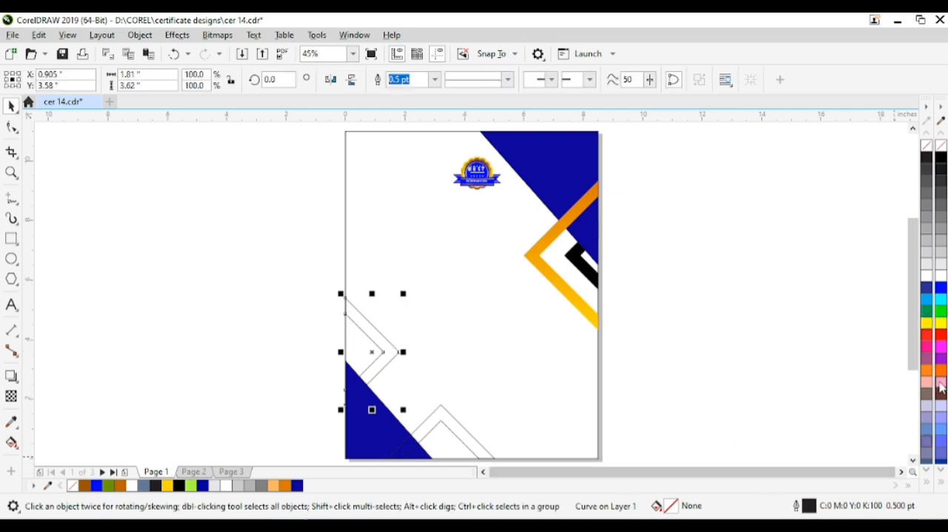
left_click(942, 325)
left_click(13, 445)
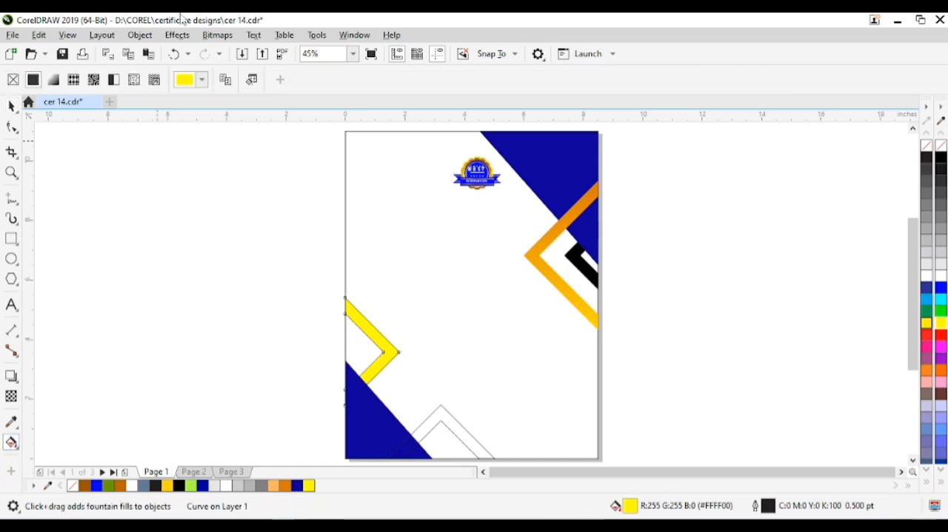
left_click(54, 79)
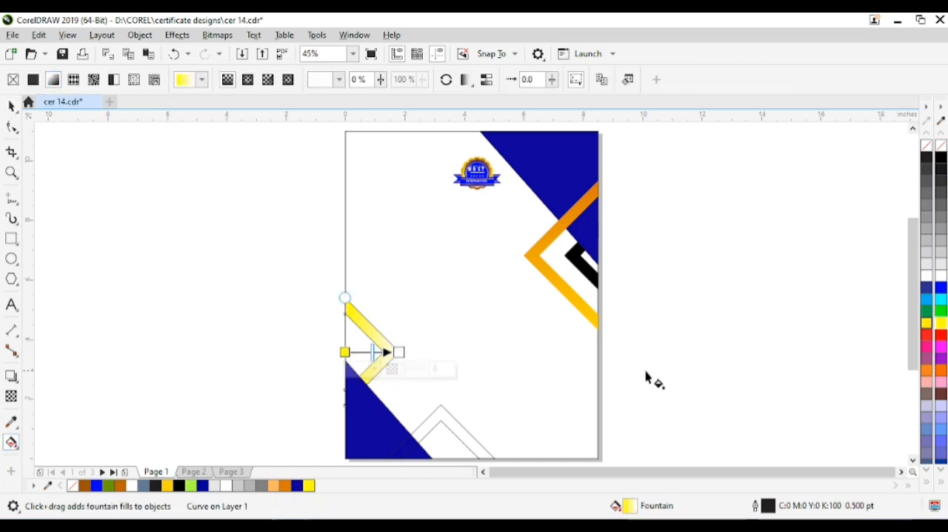
left_click(942, 325)
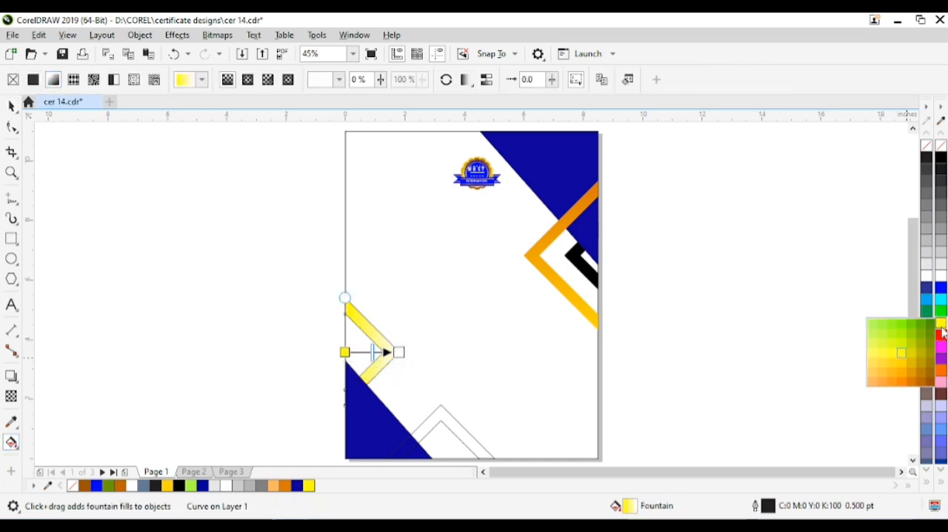
left_click(904, 381)
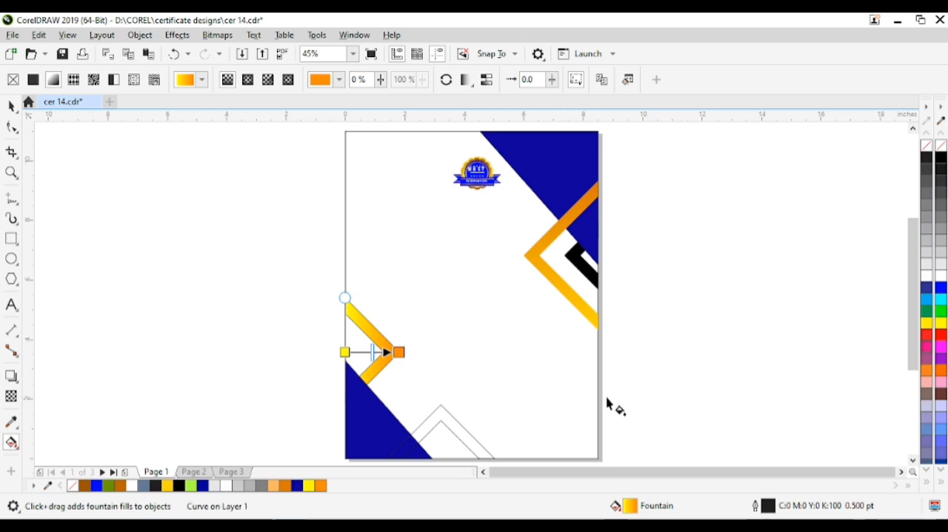
key("space")
Repeat the yellow-to-orange fill on the bottom chevron and bring it in front of the blue triangle
left_click(461, 435)
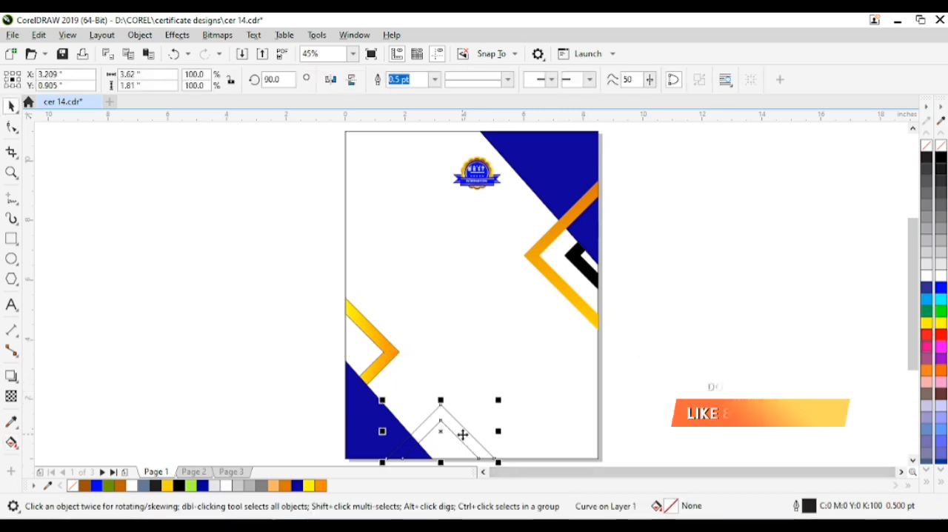
key("ctrl+r")
key("Escape")
Bring the left chevron in front of the blue triangle and remove the outlines from the lower triangle and both lower chevrons
left_click(384, 361)
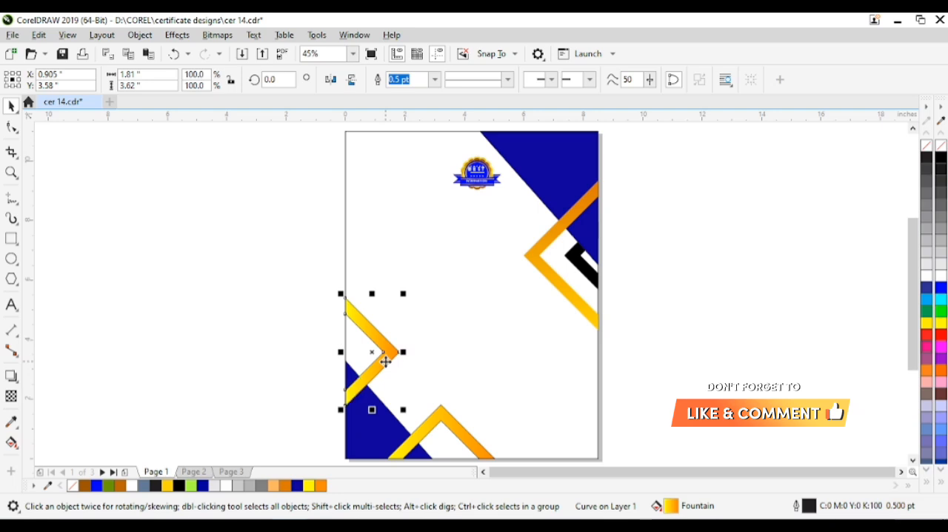
left_click(239, 381)
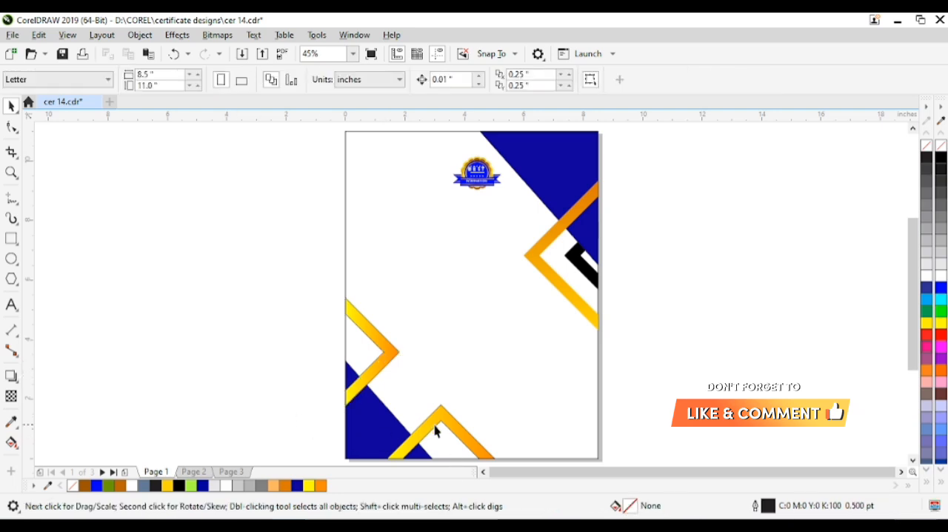
left_click_drag(423, 394, 426, 400)
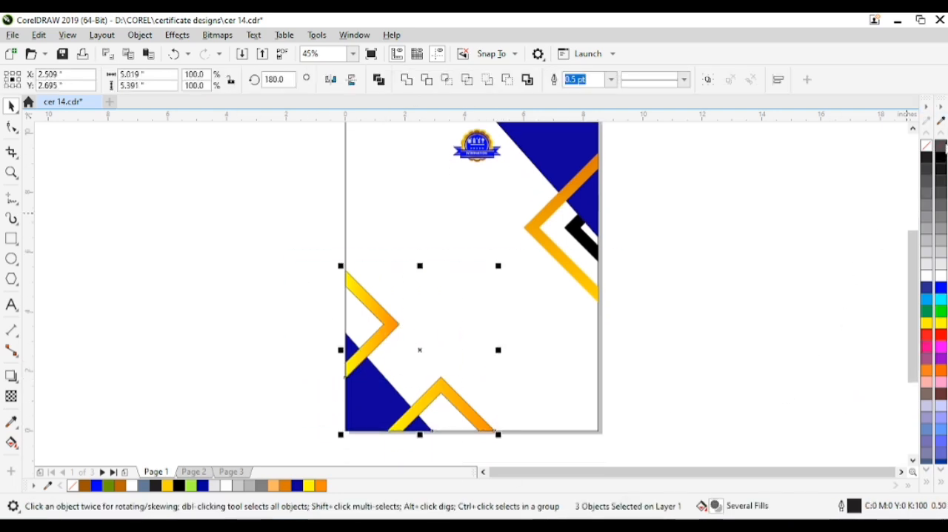
left_click(679, 267)
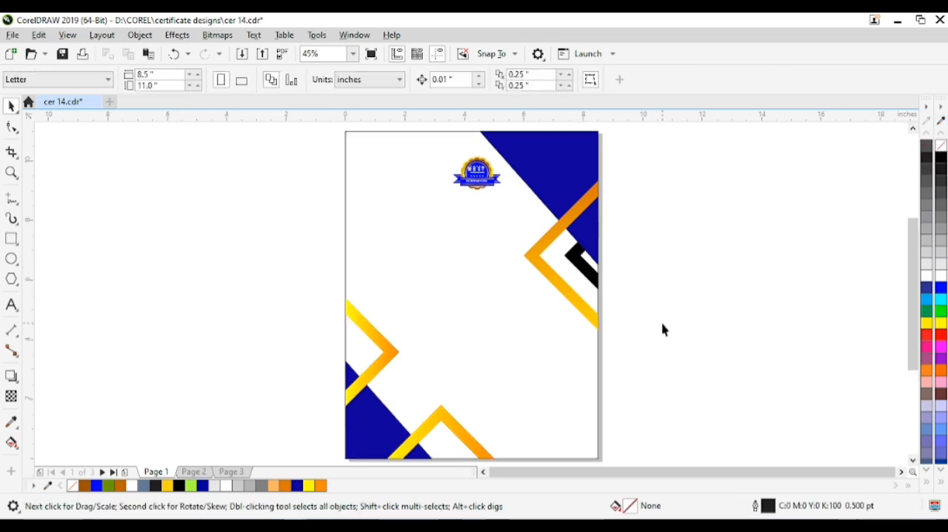
Draw a thin horizontal rectangle about 3.39 by 0.30 inches in the lower right part of the page
left_click(12, 376)
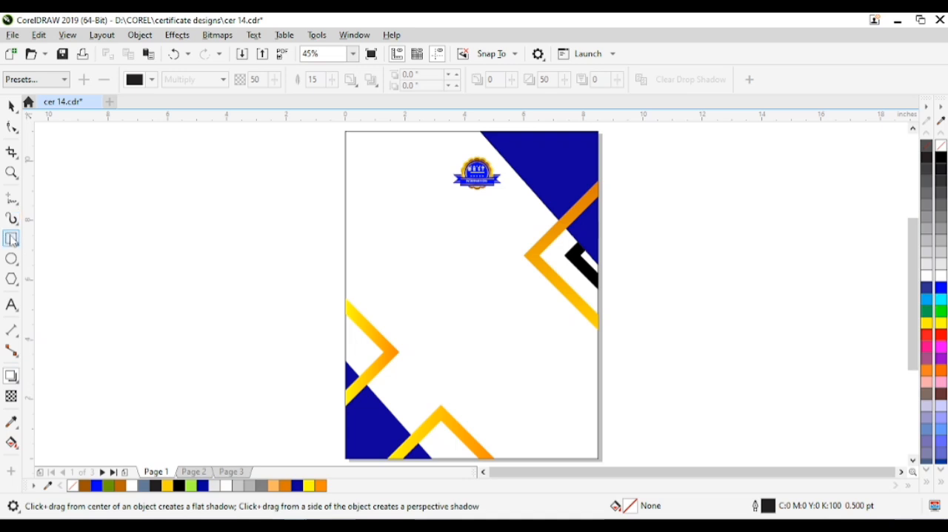
left_click(12, 238)
left_click_drag(466, 388, 571, 397)
key("space")
left_click(458, 427)
left_click(518, 394)
Fill the thin rectangle with a linear fountain fill from yellow to orange
left_click(941, 323)
left_click(12, 442)
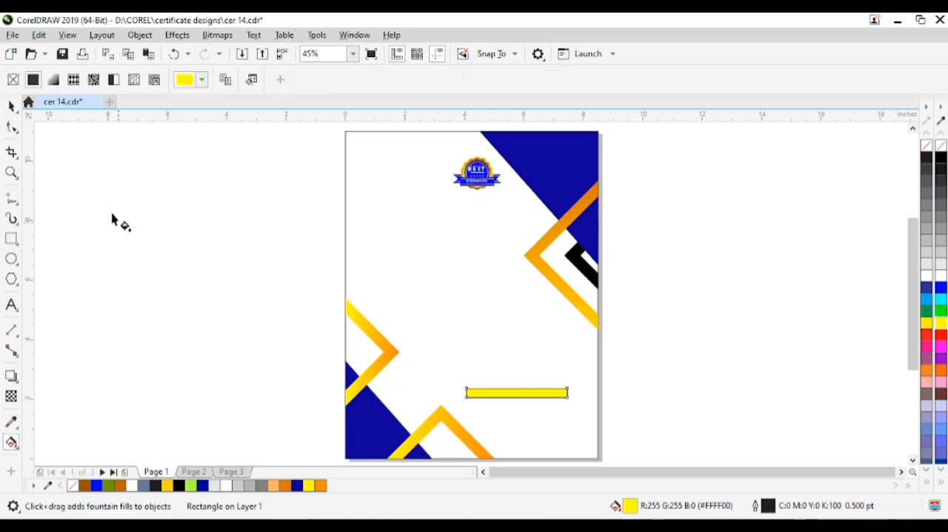
left_click(54, 79)
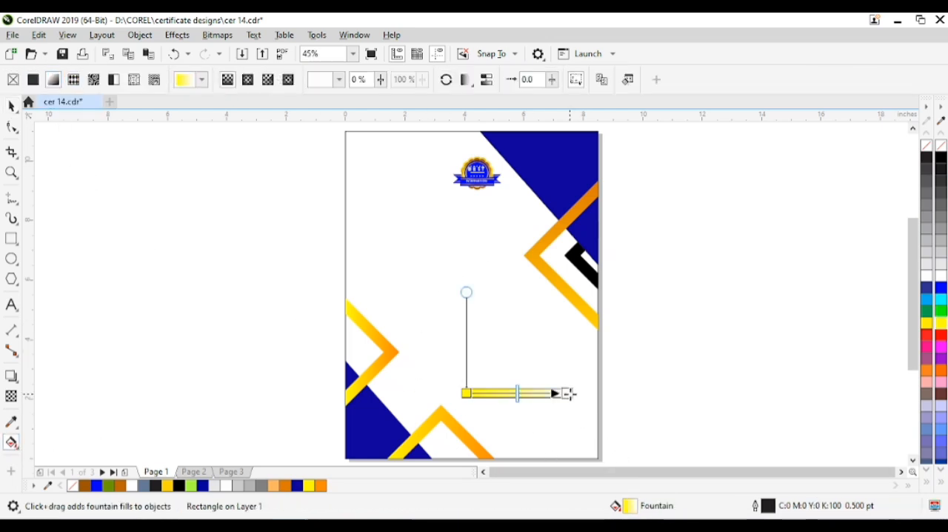
left_click(943, 326)
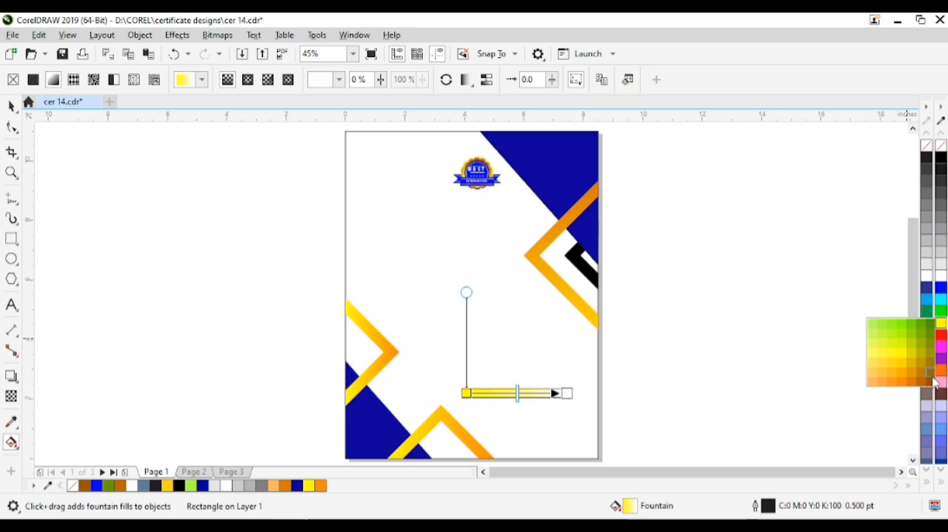
left_click(915, 381)
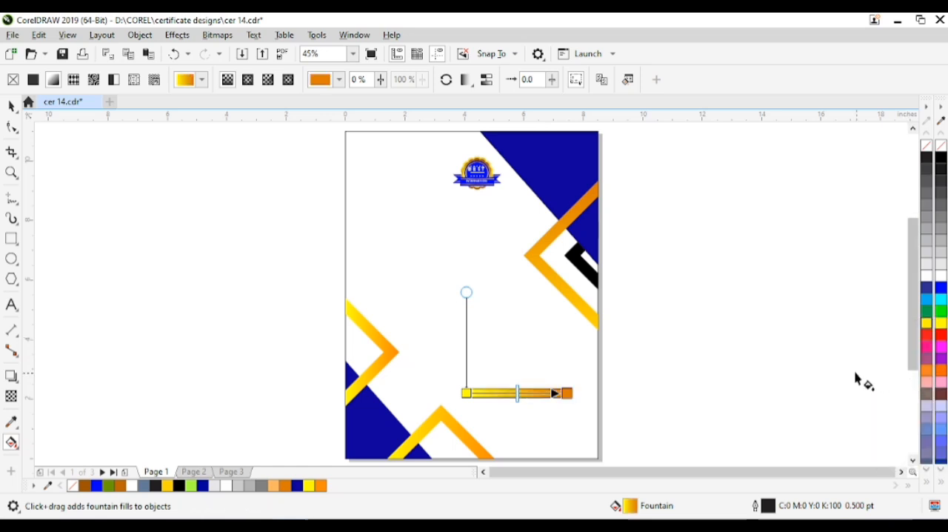
Add a dark orange stop at 43% and a yellow stop at 71% to the rectangle's fountain fill
double_click(512, 393)
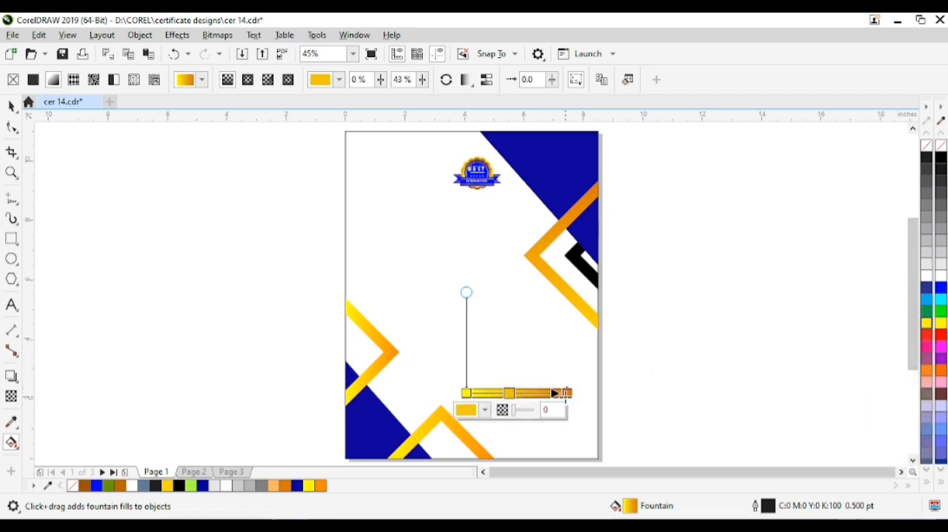
left_click(943, 326)
left_click(922, 382)
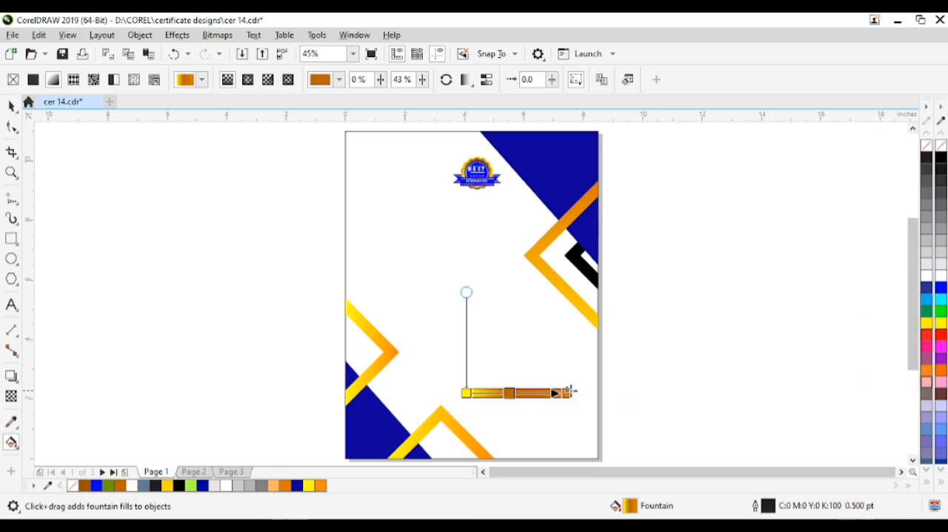
double_click(538, 393)
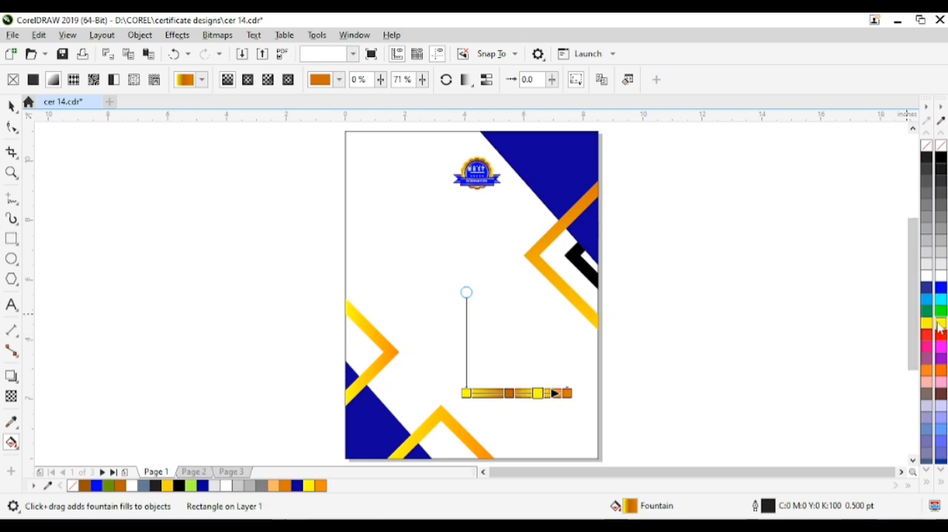
key("space")
left_click(712, 349)
Remove the gold rectangle's outline and shrink it to a thin bar about 0.07 inch high
left_click(547, 391)
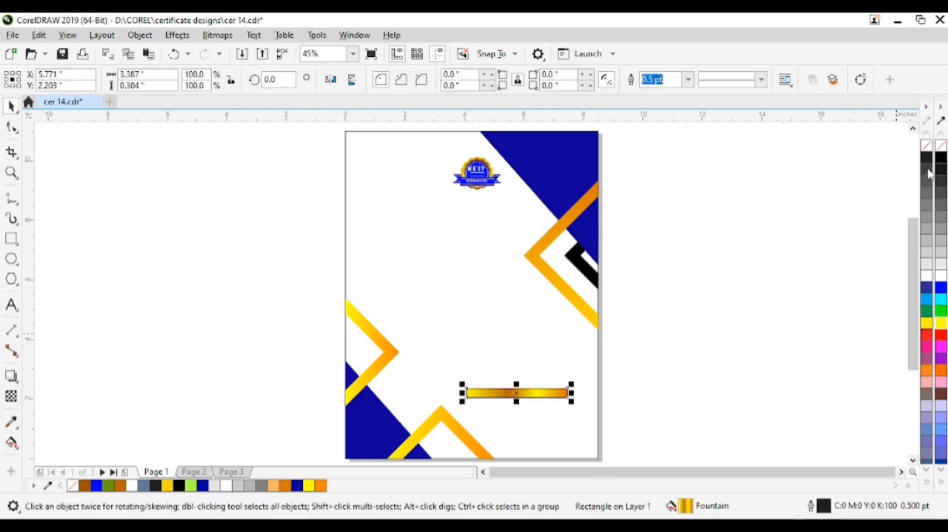
right_click(942, 147)
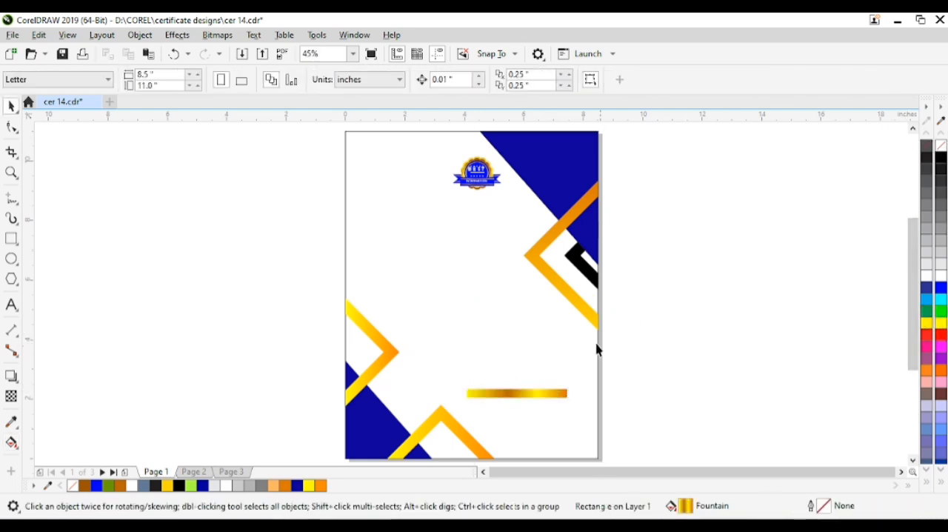
left_click_drag(515, 384, 515, 391)
left_click_drag(515, 394, 515, 396)
left_click(536, 417)
left_click(541, 408)
left_click(558, 397)
left_click_drag(572, 394, 542, 375)
Copy the thin gold bar horizontally to the page's left side and group the two bars
left_click_drag(542, 375, 413, 378)
right_click(413, 379)
left_click(537, 377, "shift")
key("ctrl+g")
Center the bar group horizontally on the page and shift it to about X 4.81, Y 2.51 inches
left_click(553, 408, "shift")
key("c")
left_click(658, 419)
mouse_move(562, 377)
left_mouse_down()
mouse_move(590, 385)
mouse_move(579, 385)
left_mouse_up()
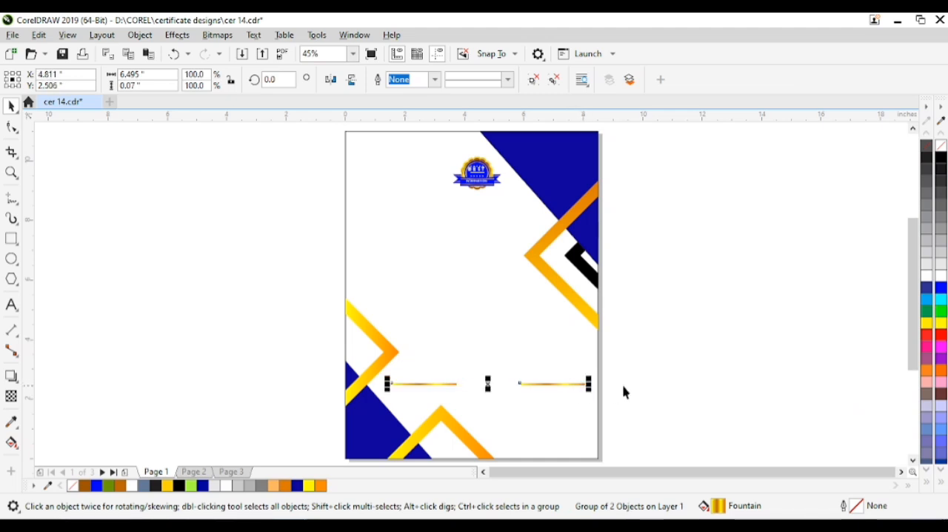
left_click(613, 395)
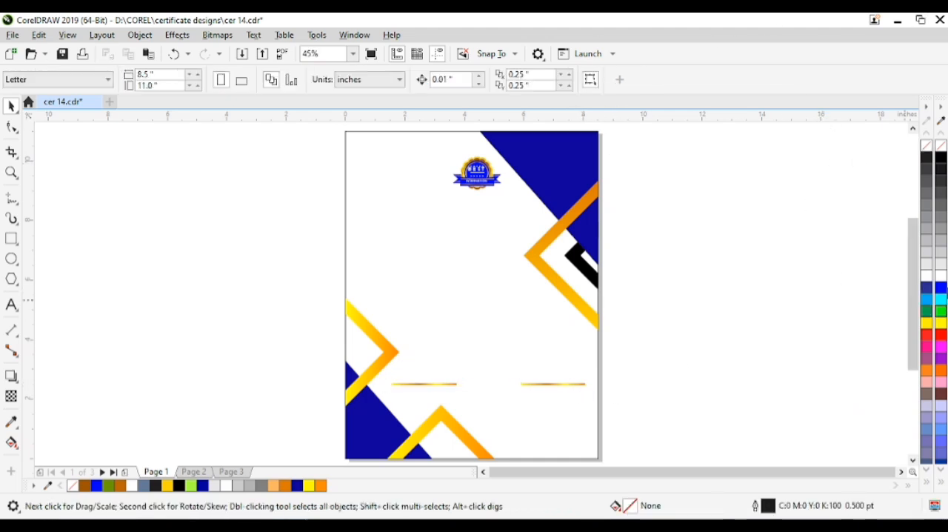
Enlarge the award badge near the page's top and move it slightly lower
left_click(481, 177)
left_click_drag(506, 150, 522, 127)
left_click_drag(474, 216, 475, 229)
left_click(750, 264)
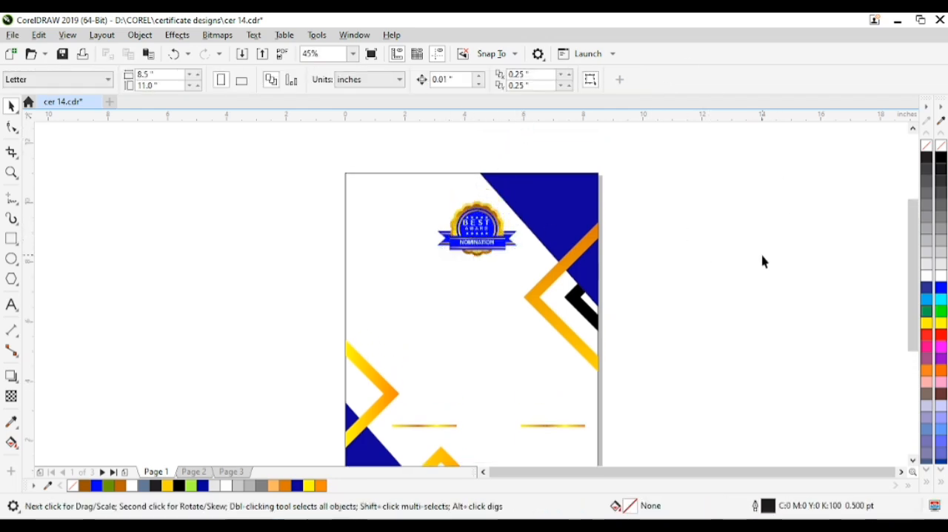
Paste the grey gradient stripe graphic onto the page and align it with the page's left edge
scroll(763, 260, "down", 1)
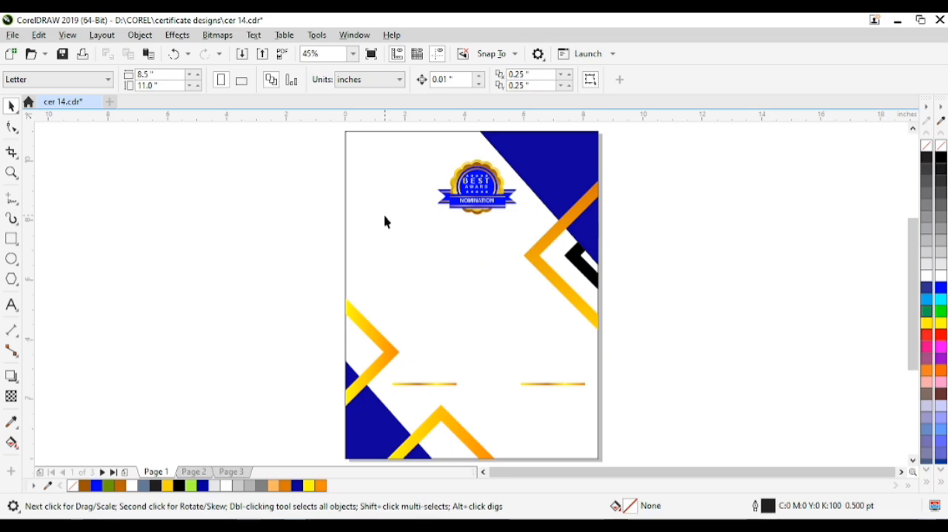
key("ctrl+v")
left_click(376, 279)
left_click(364, 261)
left_click(415, 297, "shift")
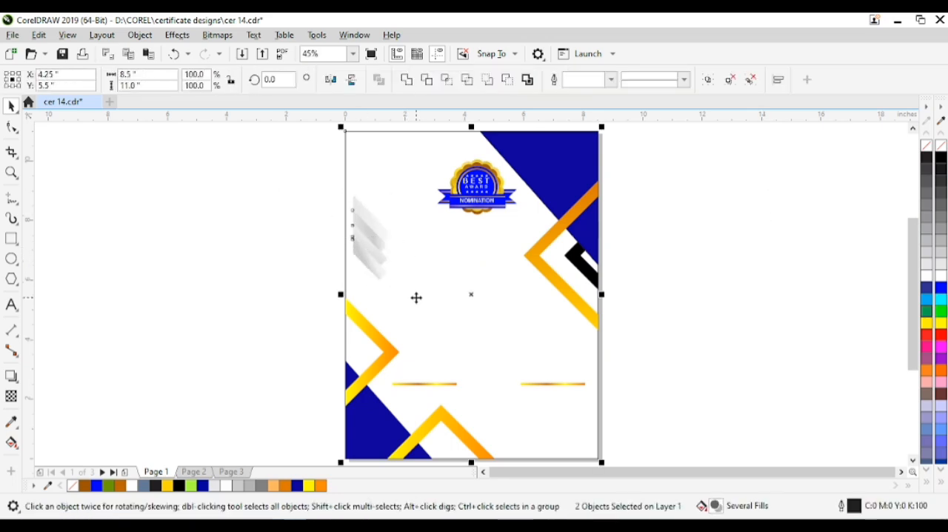
key("l")
left_click(335, 268)
Enlarge the grey stripe graphic to about 2.23 × 4.84 inches and move it above the left yellow-orange chevron
left_click(364, 248)
left_click_drag(364, 248, 408, 367)
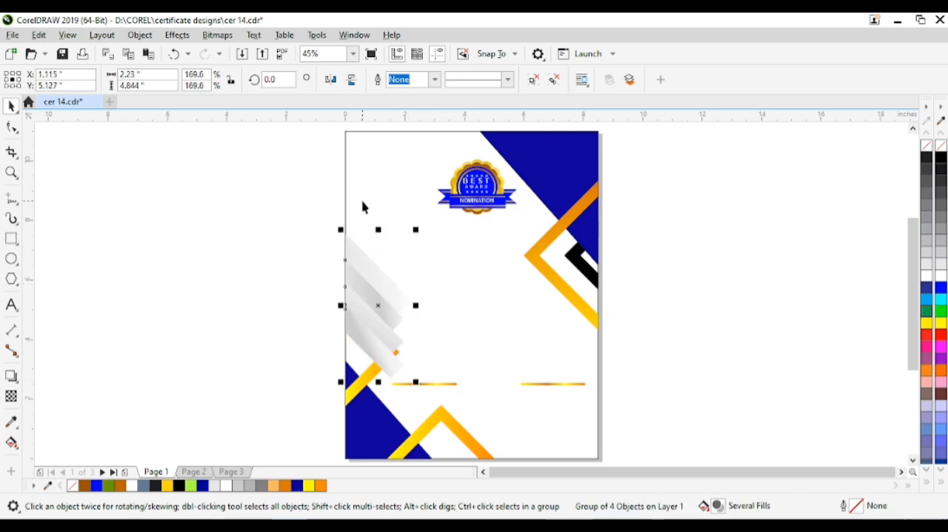
left_click(363, 201, "shift")
key("Escape")
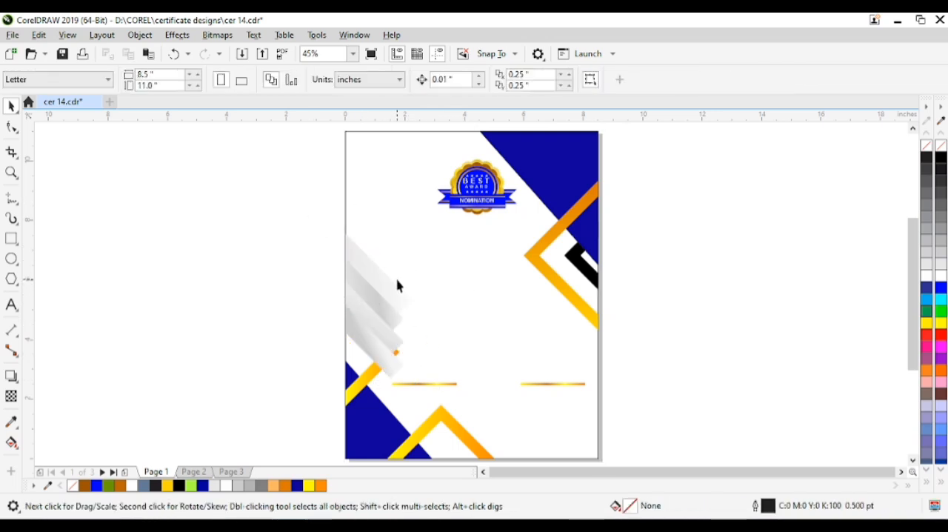
left_click_drag(380, 294, 383, 239)
key("Escape")
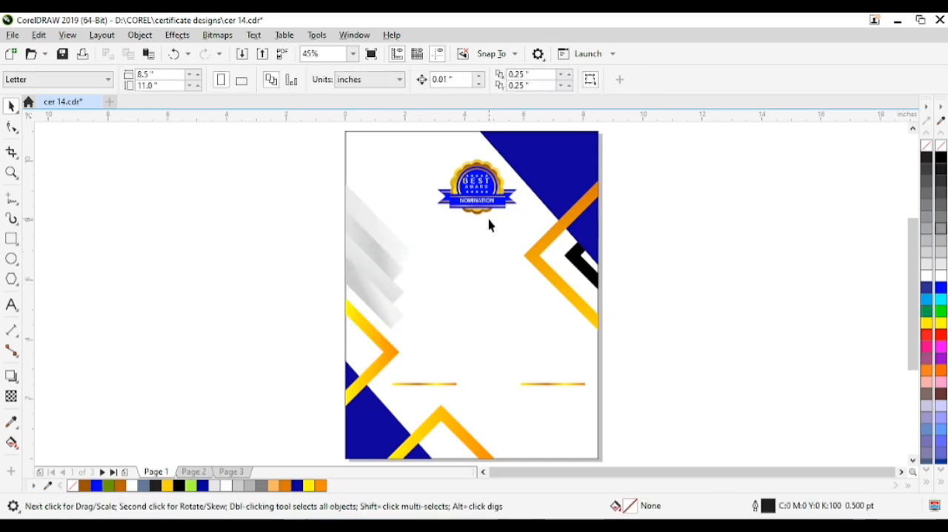
Paste the "Certificate" title in Vivaldi and place it just below the award badge
key("ctrl+v")
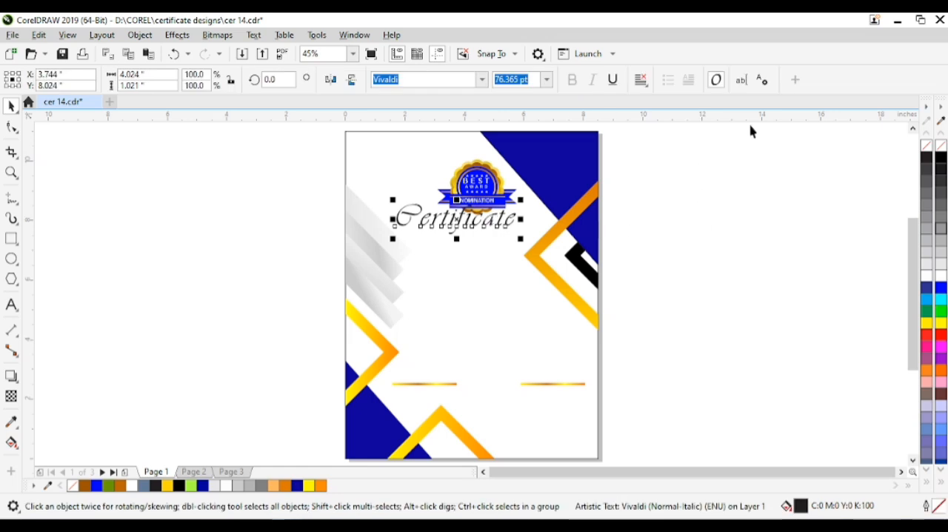
left_click_drag(459, 226, 478, 252)
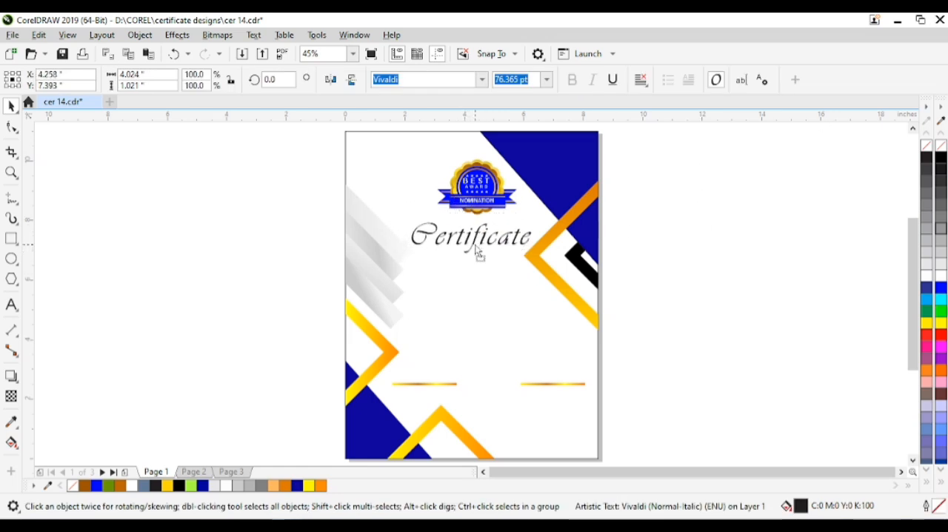
Reposition the chevrons at the page's right edge and fill the blue gaps around and inside the black chevron with white
left_click_drag(548, 271, 568, 271)
left_click(11, 442)
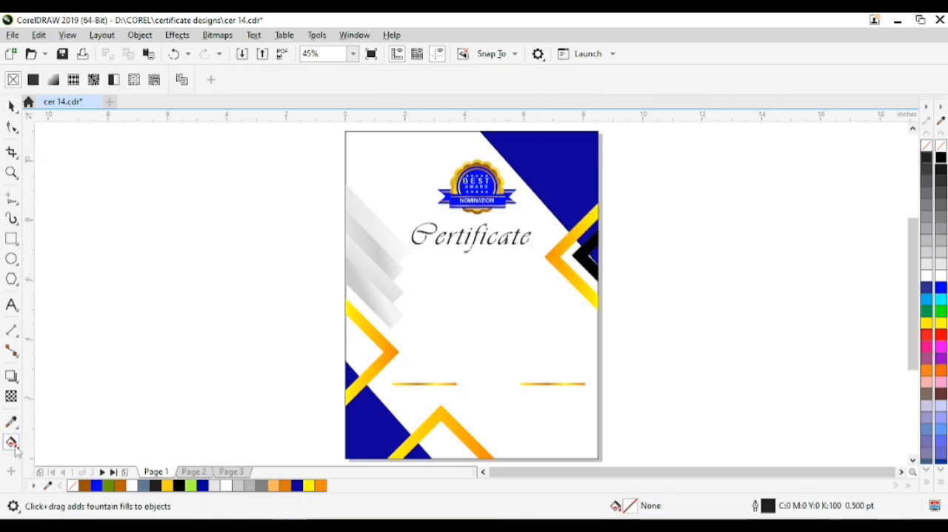
right_click(16, 452)
key("Escape")
left_click(18, 450)
left_click(52, 457)
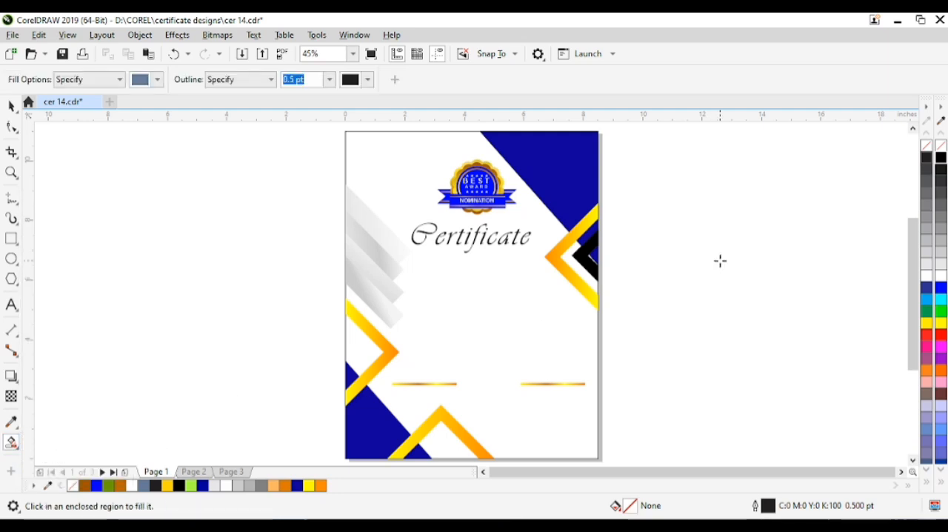
left_click(588, 238)
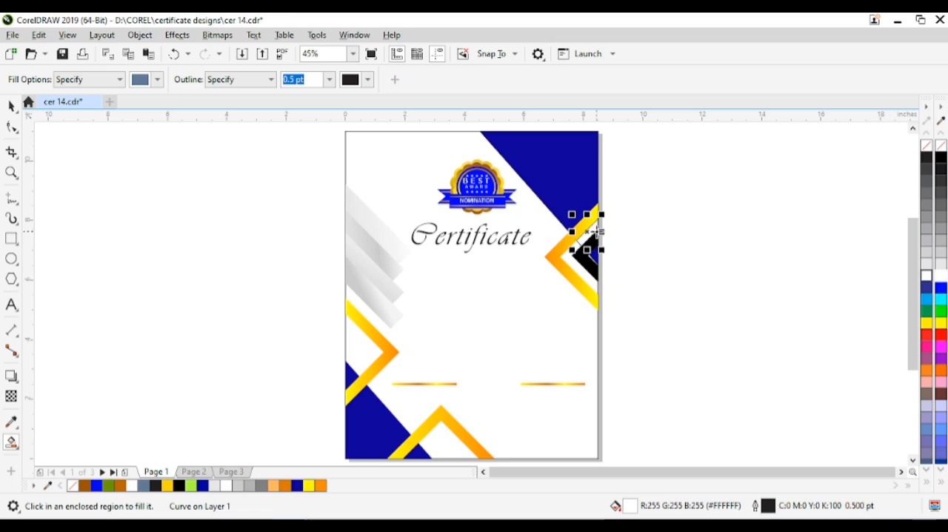
left_click(595, 254)
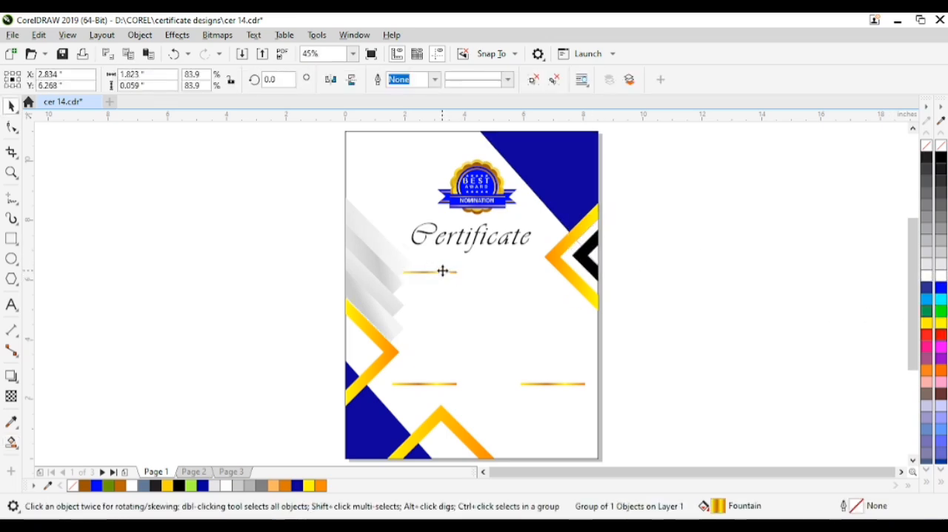
Place a thin gold bar about 1.82 inches wide beneath the "Certificate" title and paste the text "OF APPRECIATION" below it
left_click_drag(443, 271, 449, 263)
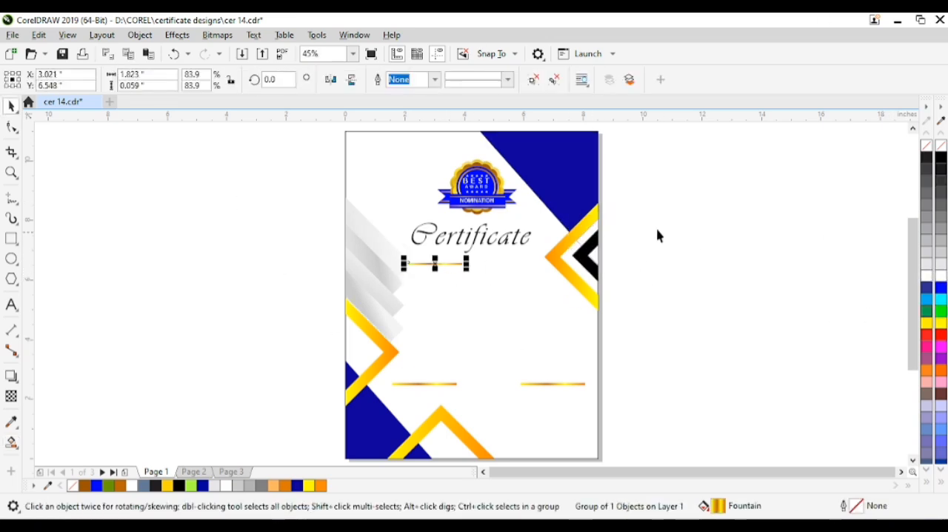
left_click(718, 271)
type("OF APPRECIATION")
left_click(606, 303)
Set the font size of the "OF APPRECIATION" text to 15 pt
key("z")
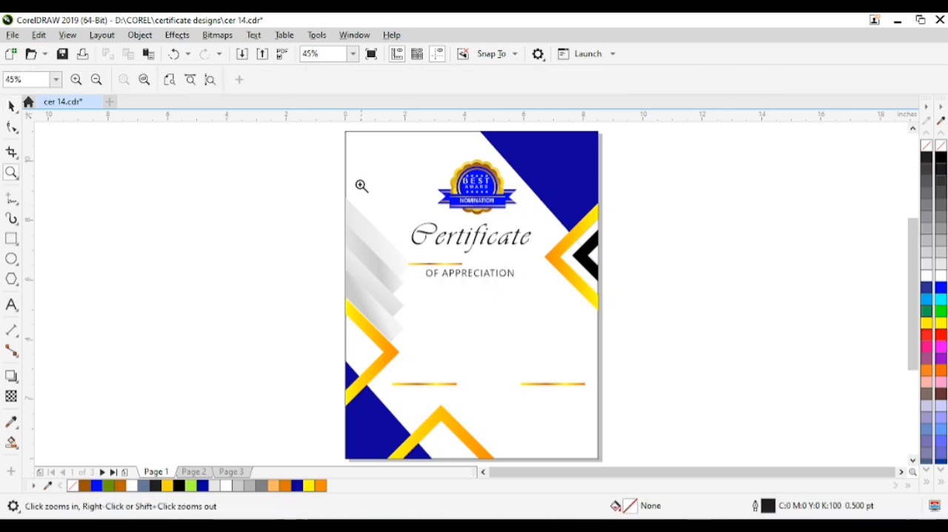
left_click_drag(364, 186, 606, 349)
key("space")
left_click(484, 306)
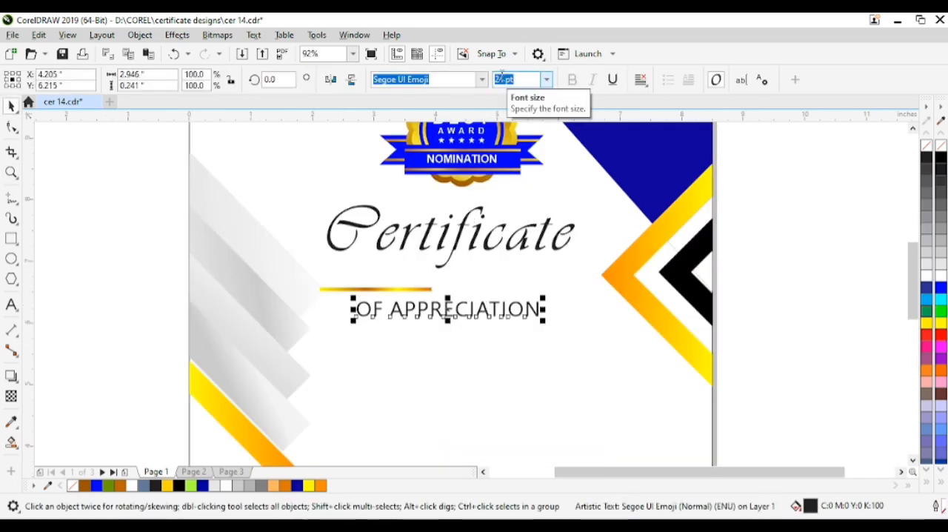
left_click(822, 333)
left_click(544, 311)
double_click(500, 80)
type("15")
key("Return")
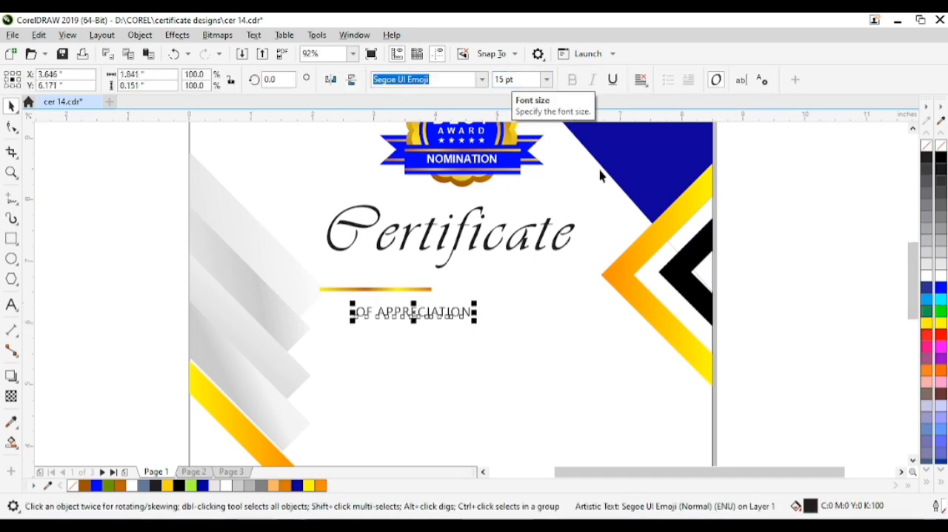
left_click(867, 370)
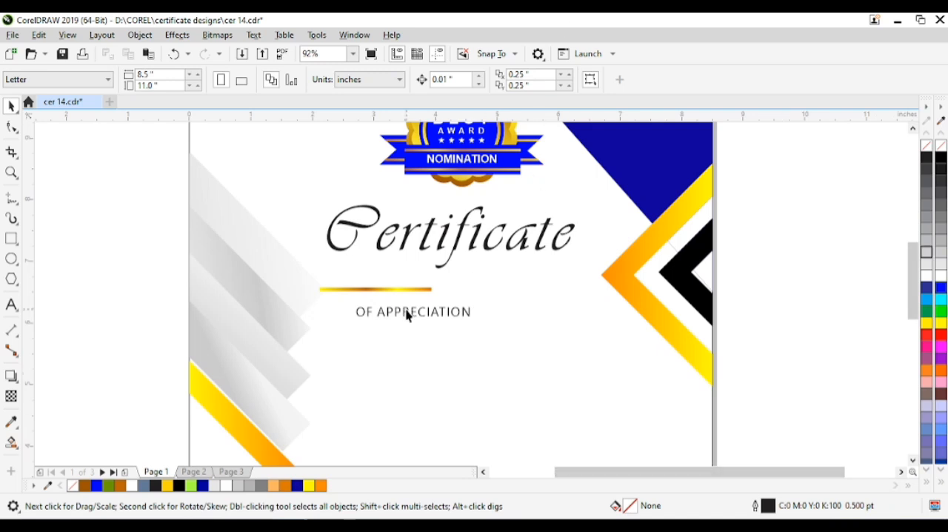
Center "OF APPRECIATION" under the title, shorten the gold bar and place one bar on each side, aligned with the text
left_click_drag(406, 315, 489, 295)
left_click_drag(366, 290, 333, 275)
left_click_drag(403, 268, 386, 273)
left_click_drag(479, 289, 446, 286)
left_click(369, 276)
left_click_drag(369, 275, 507, 279)
key("ctrl+z")
left_click_drag(354, 284, 561, 299)
left_click(460, 292, "shift")
left_click(375, 283, "shift")
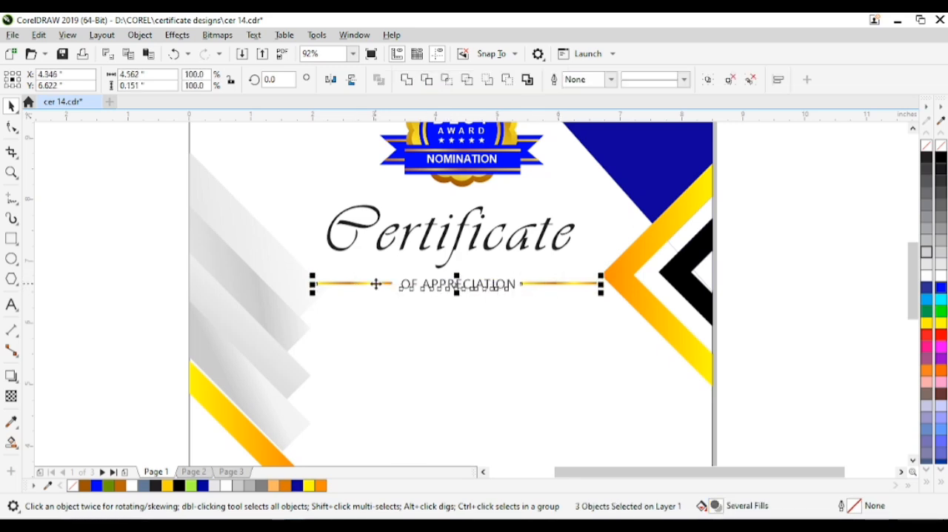
Group the subtitle with its gold bars, shrink the group to about 4.43 inches wide and center it under "Certificate"
key("ctrl+g")
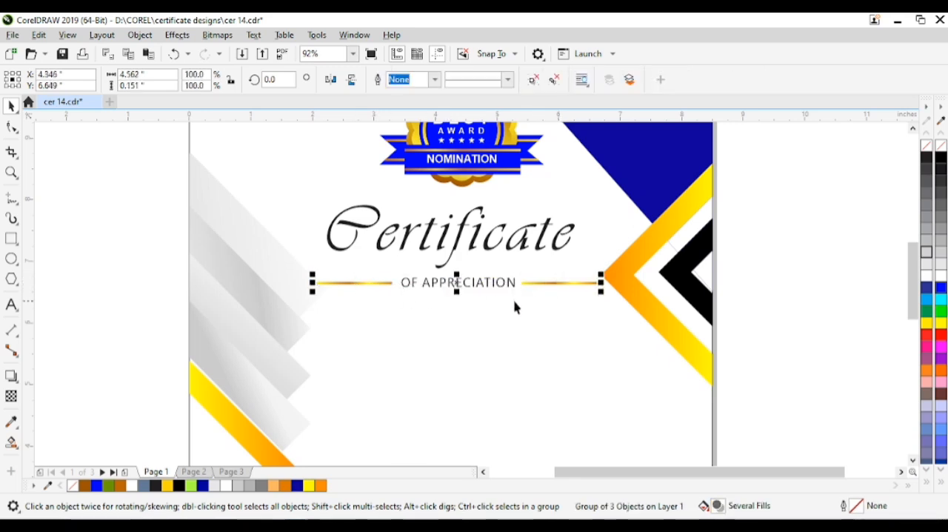
left_click_drag(601, 273, 599, 270)
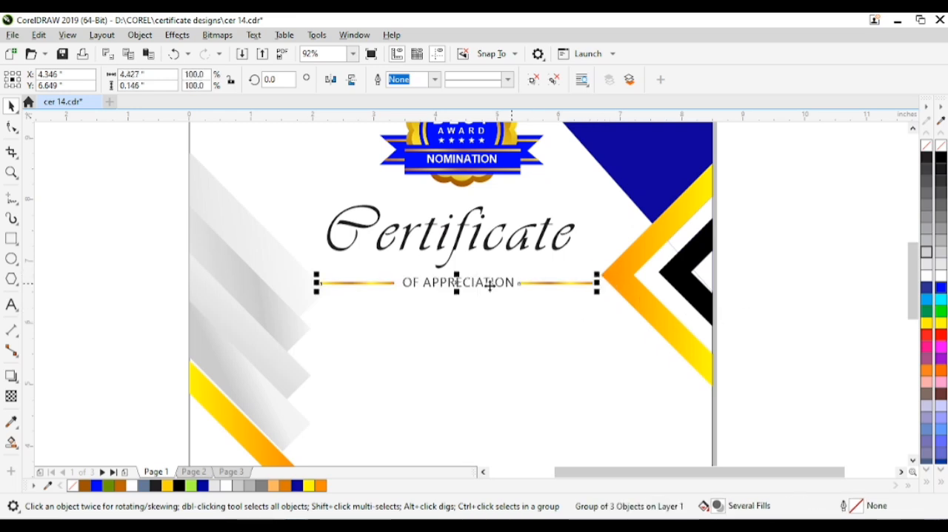
left_click_drag(452, 285, 449, 284)
left_click(451, 246, "shift")
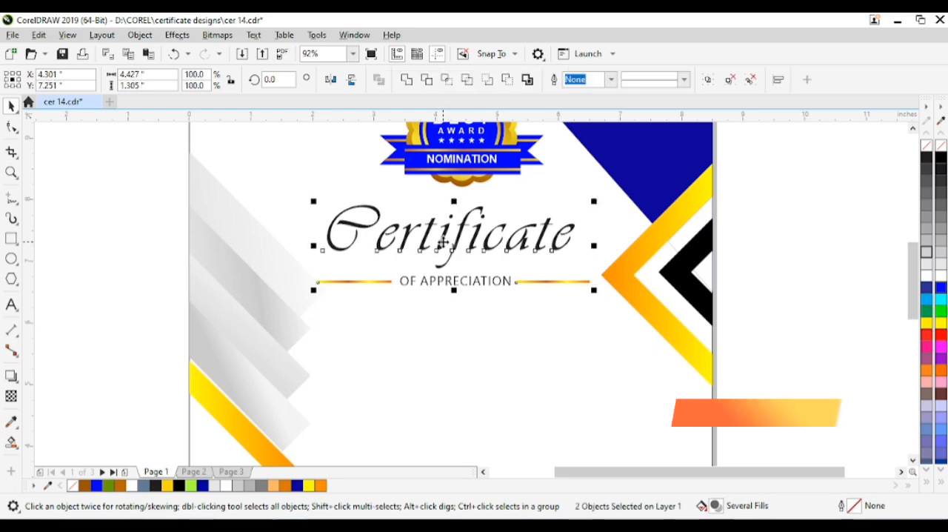
key("c")
left_click(751, 314)
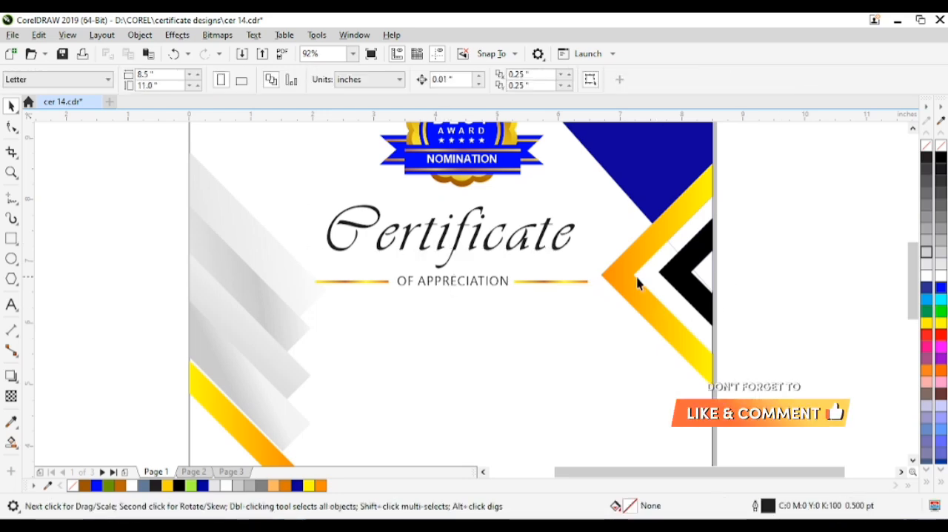
Center the "Certificate" title and the subtitle group horizontally on the page
left_click(549, 247)
left_click(501, 287, "shift")
left_click(566, 355, "shift")
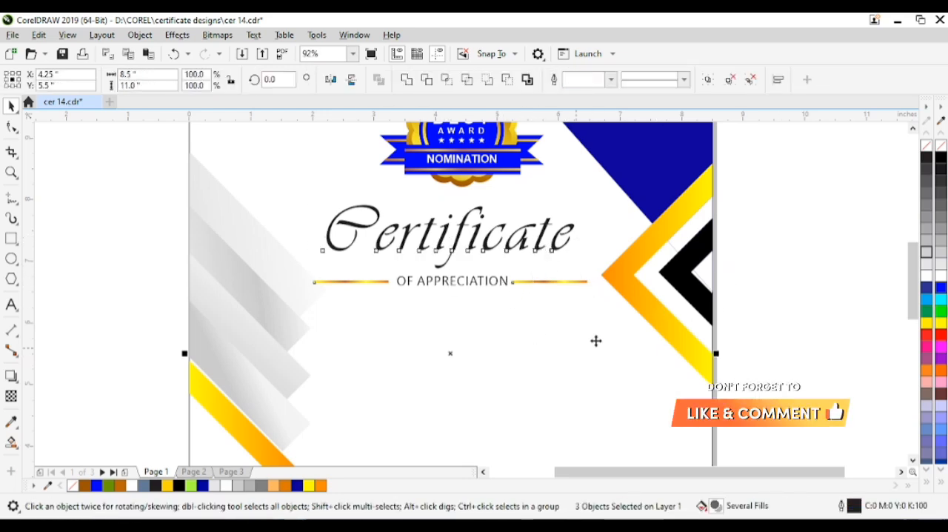
left_click(746, 378)
key("shift+F4")
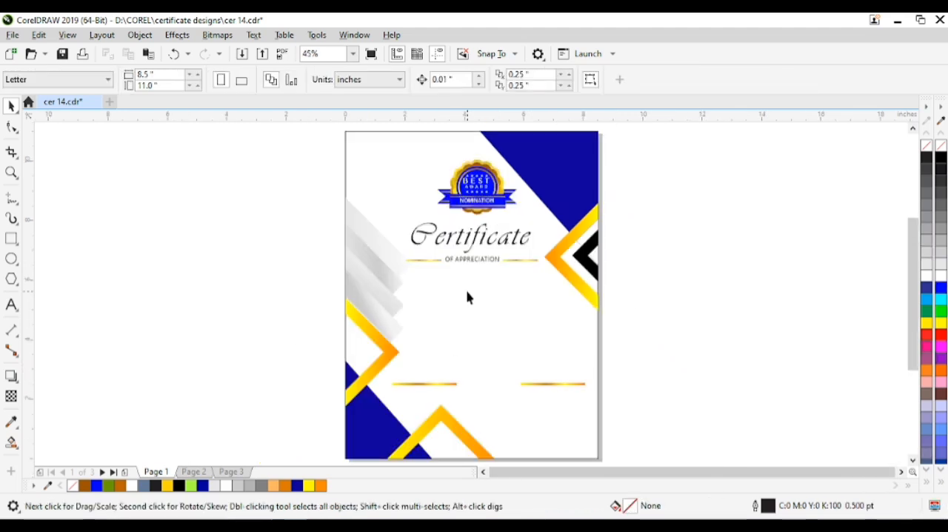
Paste "PROUDLY PRESENTED TO" and "Name Surname" below the subtitle and set the "PROUDLY PRESENTED TO" text to 15 pt
key("ctrl+v")
key("Escape")
left_click_drag(494, 288, 503, 316)
left_click(460, 269)
left_click_drag(460, 260, 475, 300)
left_click(475, 318)
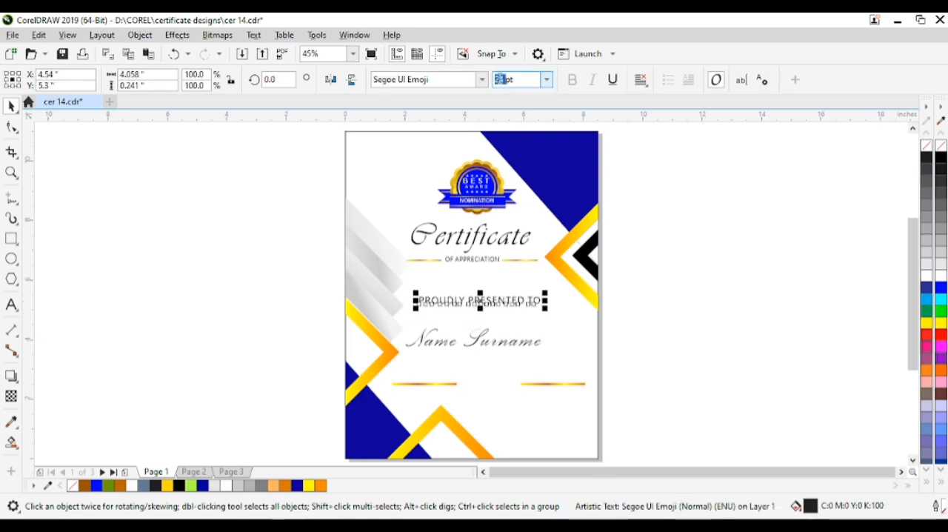
type("15")
key("Return")
left_click(696, 287)
Move "Name Surname" closer under "PROUDLY PRESENTED TO" and align the lines to the page's horizontal center
left_click(481, 300)
left_click_drag(485, 343, 488, 326)
left_click(491, 347, "shift")
key("c")
left_click(677, 333)
left_click(504, 299)
left_click(557, 311, "shift")
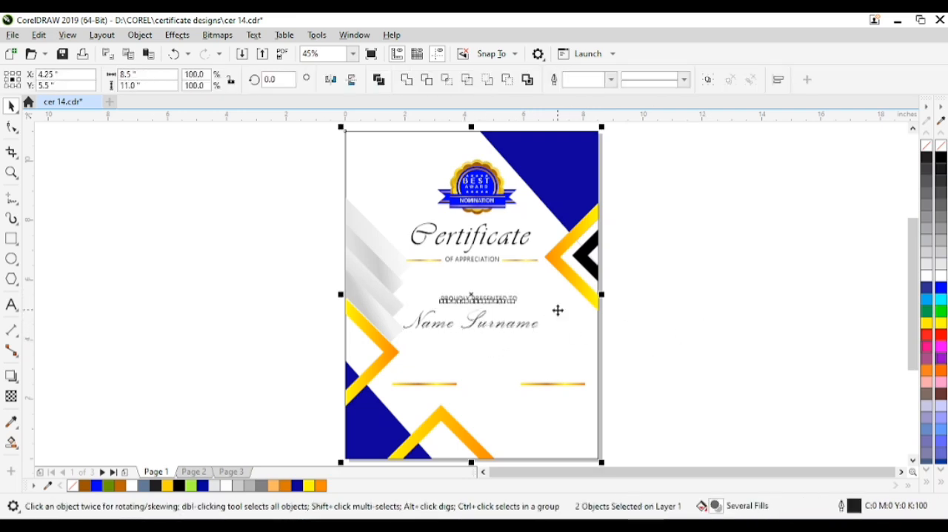
left_click(606, 347)
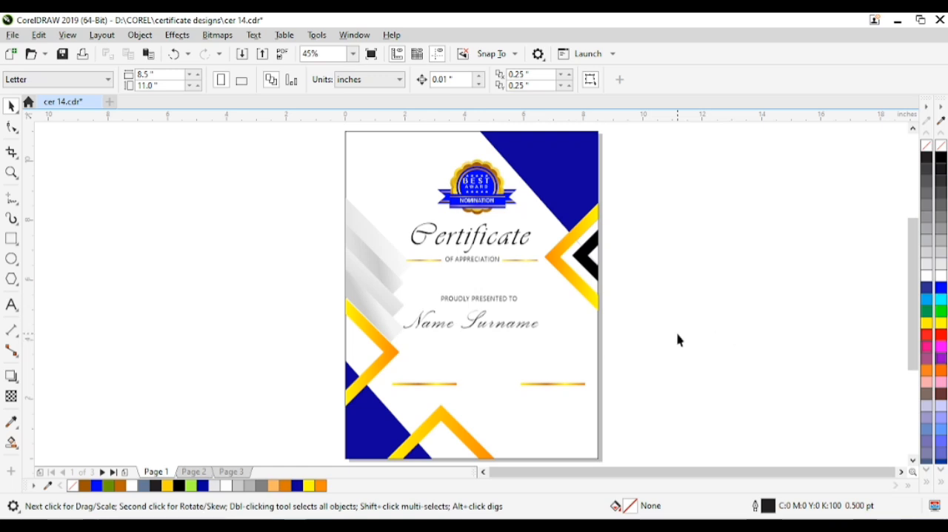
Shift the presentation line and "Name Surname" slightly higher and add the certificate description paragraph below them
mouse_move(484, 298)
left_mouse_down()
mouse_move(484, 282)
mouse_move(485, 305)
mouse_move(484, 293)
left_mouse_up()
left_click(639, 304)
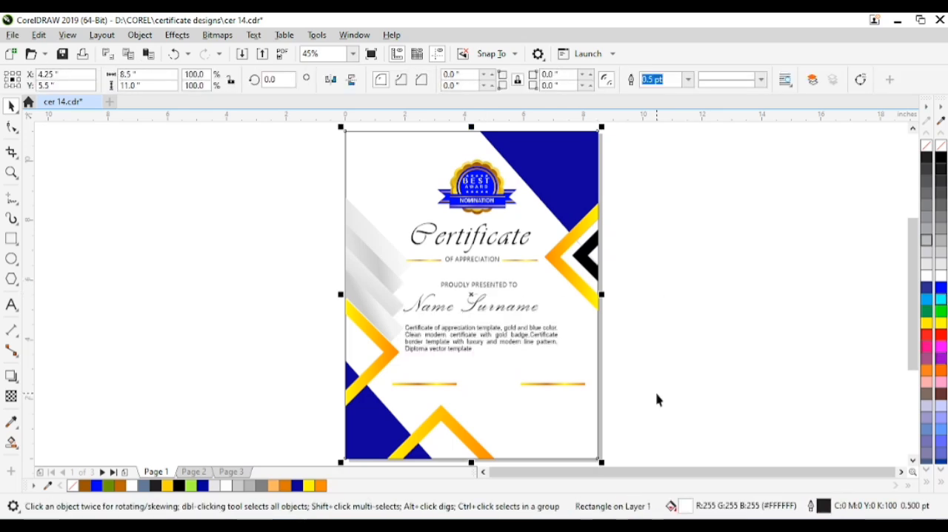
left_click(656, 401)
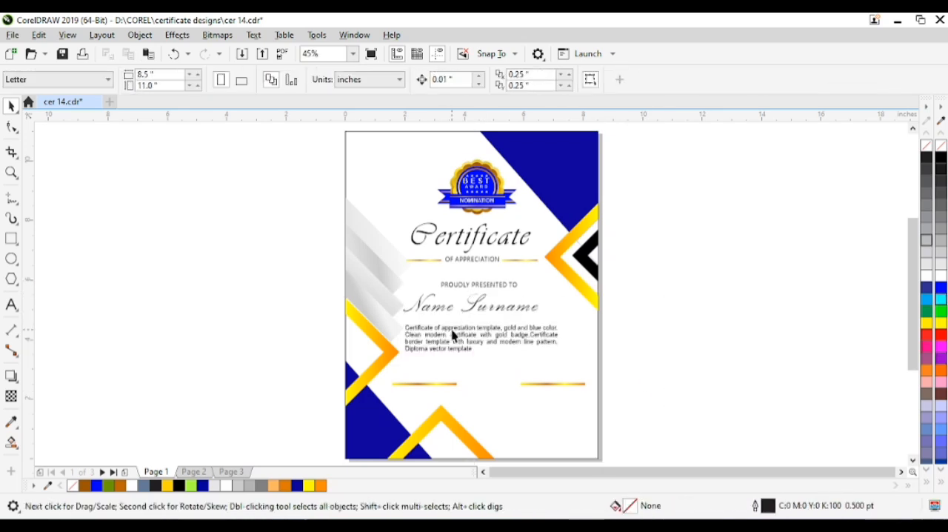
Enlarge the "Name Surname" text to 109% of its size, about 4.98 inches wide
left_click(471, 315)
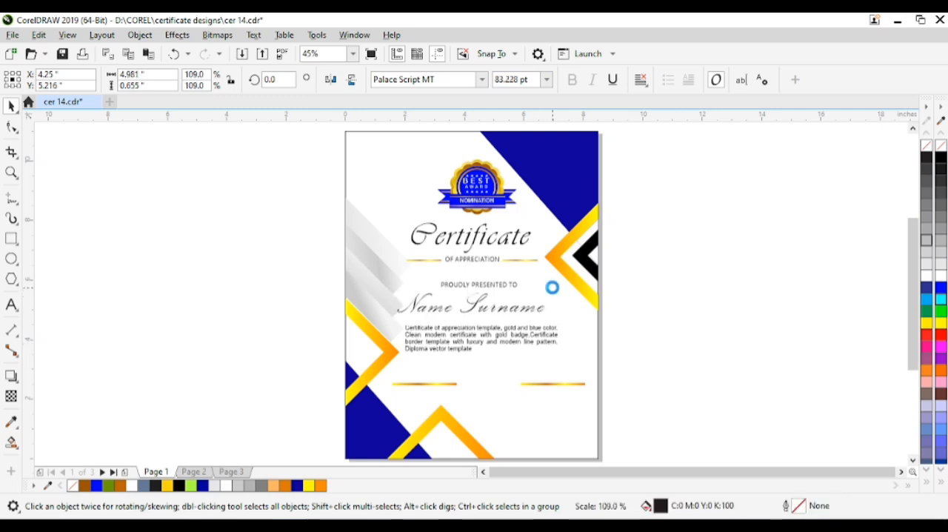
left_click(568, 301, "shift")
left_click(646, 337)
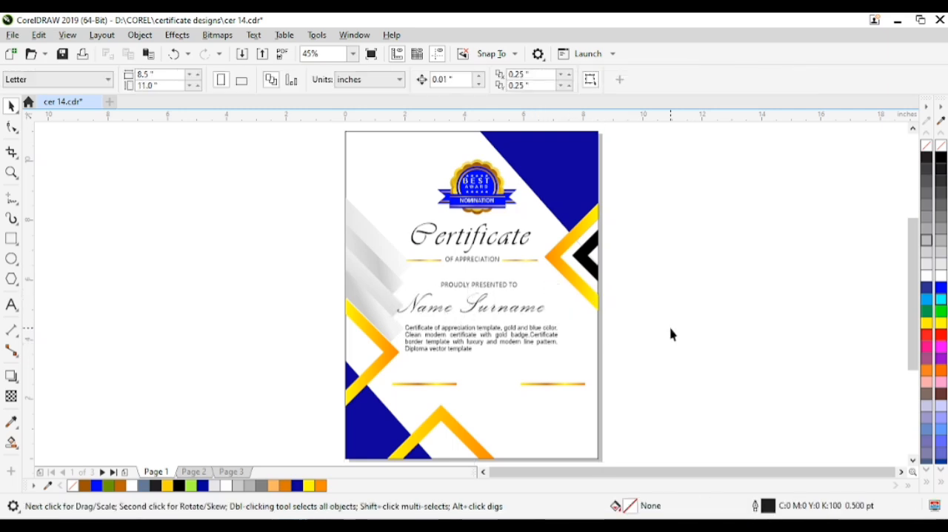
Copy the "PROUDLY PRESENTED TO" text below the left signature bar and change the copy to "DATE"
left_click_drag(466, 286, 422, 394)
right_click(421, 395)
key("F8")
key("ctrl+a")
type("DA")
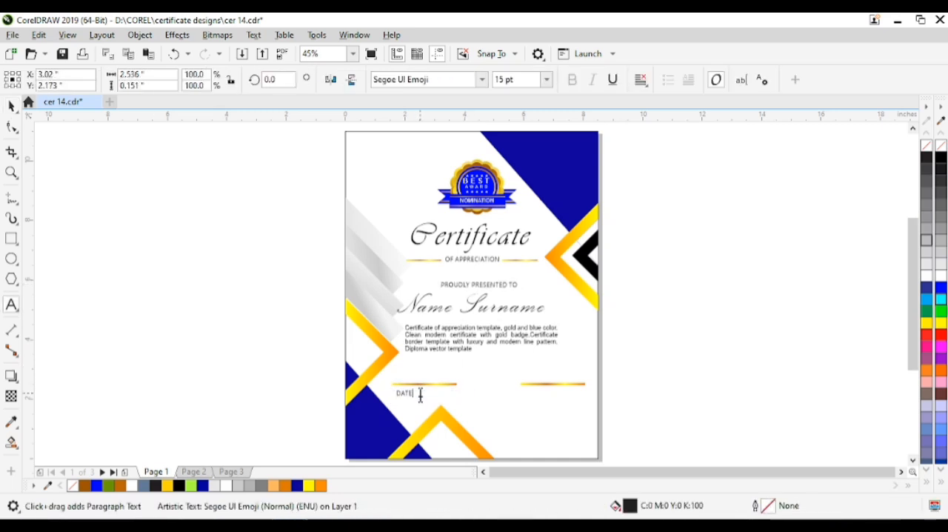
Copy the "DATE" label below the right signature bar, change it to "SIGATURE" and align it level with "DATE"
left_click(11, 106)
left_click_drag(274, 369, 550, 404)
right_click(550, 404)
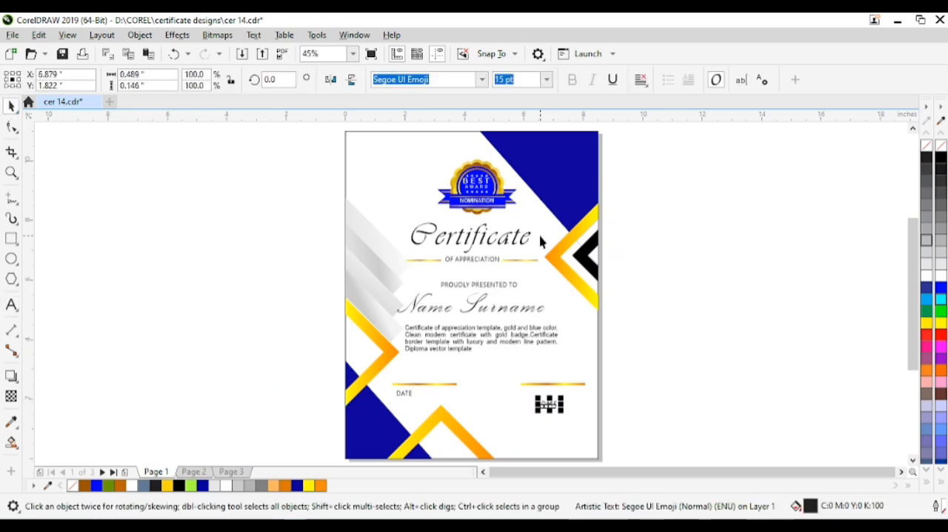
key("F8")
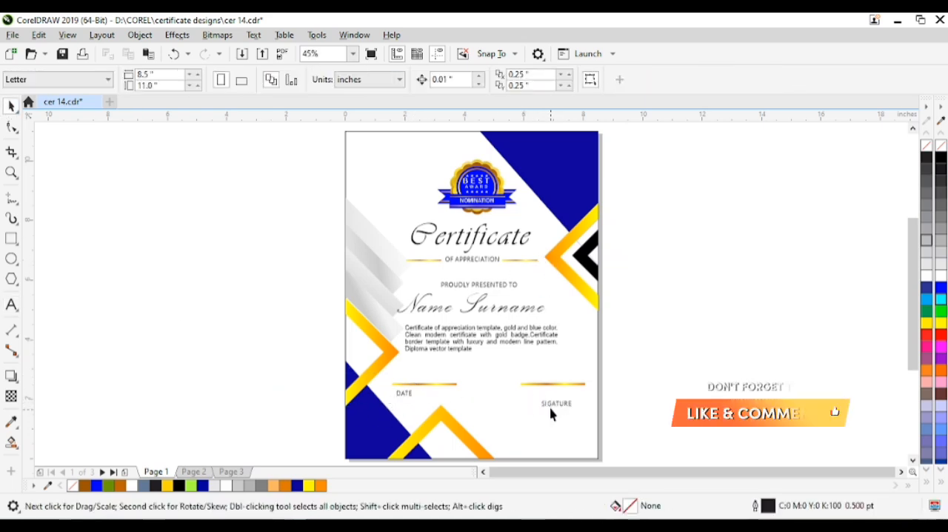
left_click(557, 399)
left_click_drag(553, 391, 550, 396)
left_click(413, 401, "shift")
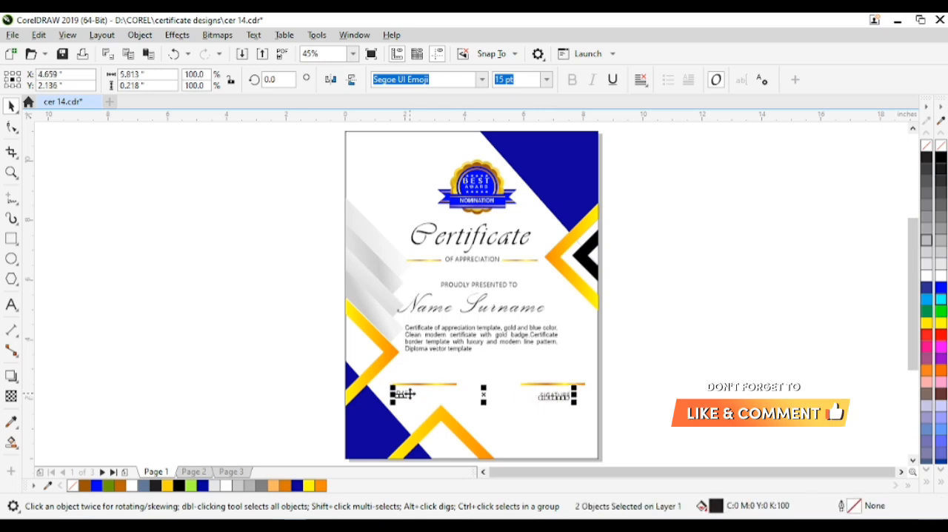
left_click(589, 399)
Select the pair of gold signature bars and ungroup them
left_click(410, 394)
left_click(430, 384, "shift")
key("ctrl+g")
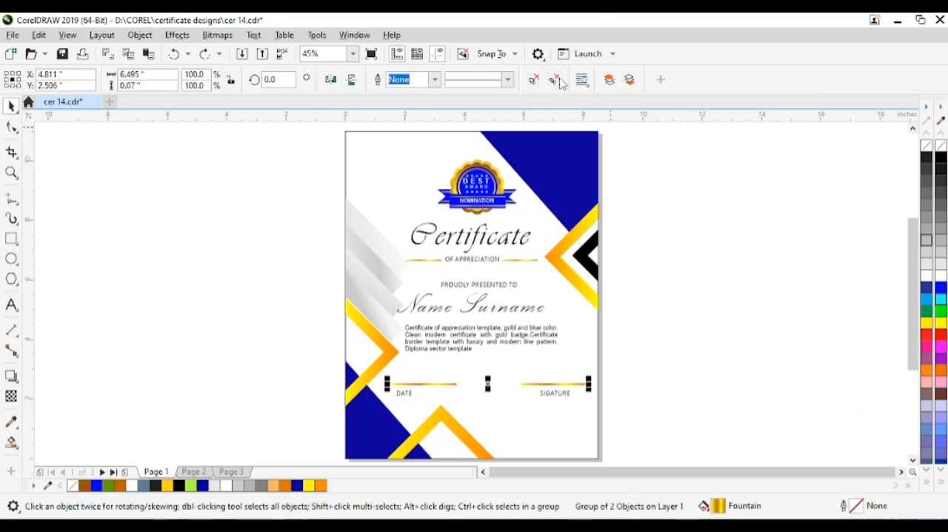
left_click(670, 293)
Center the "SIGATURE" label under the right gold bar and the "DATE" label under the left one
left_click(564, 398)
left_click(567, 392)
left_click(569, 384, "shift")
key("c")
key("Escape")
left_click(402, 393)
left_click(426, 384, "shift")
key("c")
key("Escape")
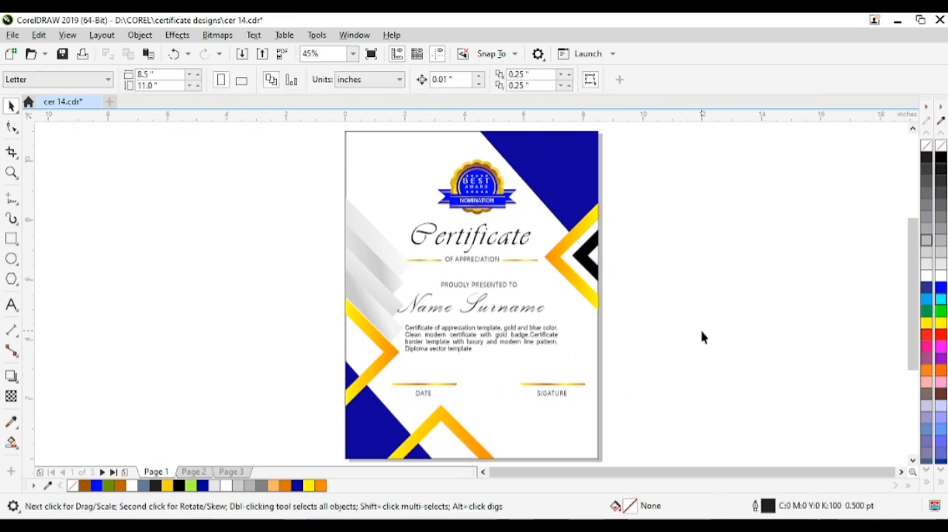
Group all the certificate artwork and scale the group to 90%
key("ctrl+a")
key("ctrl+g")
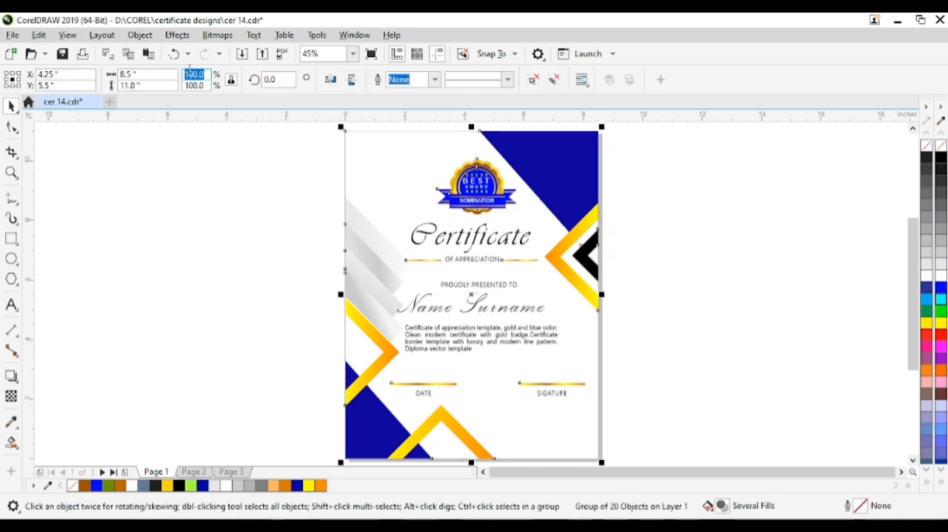
type("90")
key("Return")
key("Escape")
Add a page-sized rectangle behind the certificate artwork and fill it with yellow
double_click(12, 238)
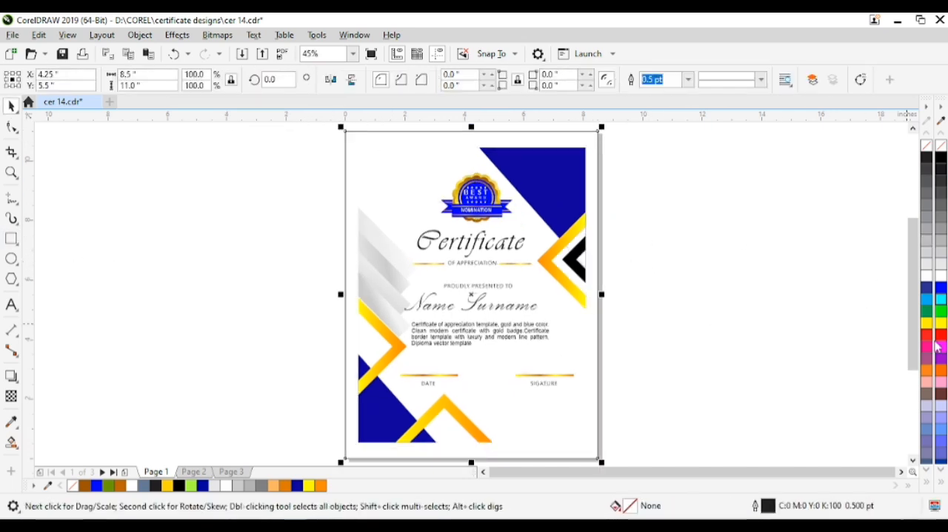
left_click(943, 483)
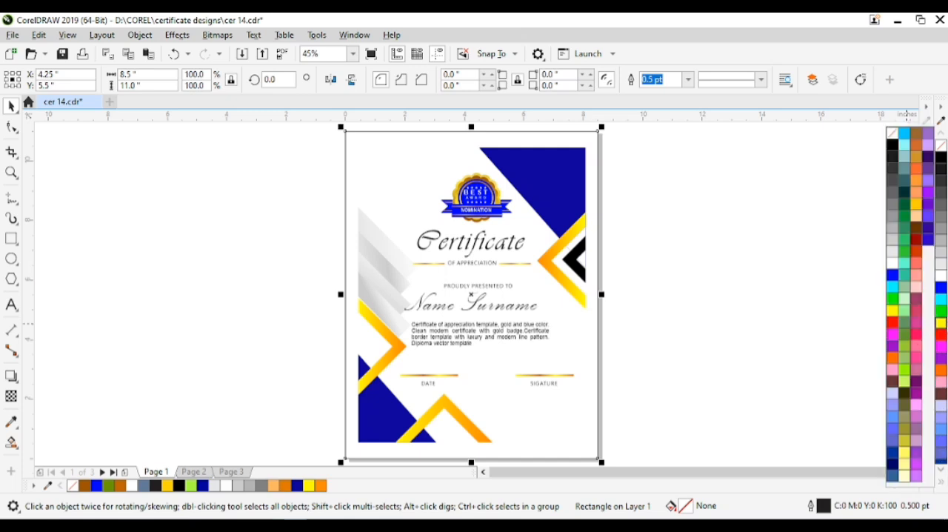
left_click(941, 324)
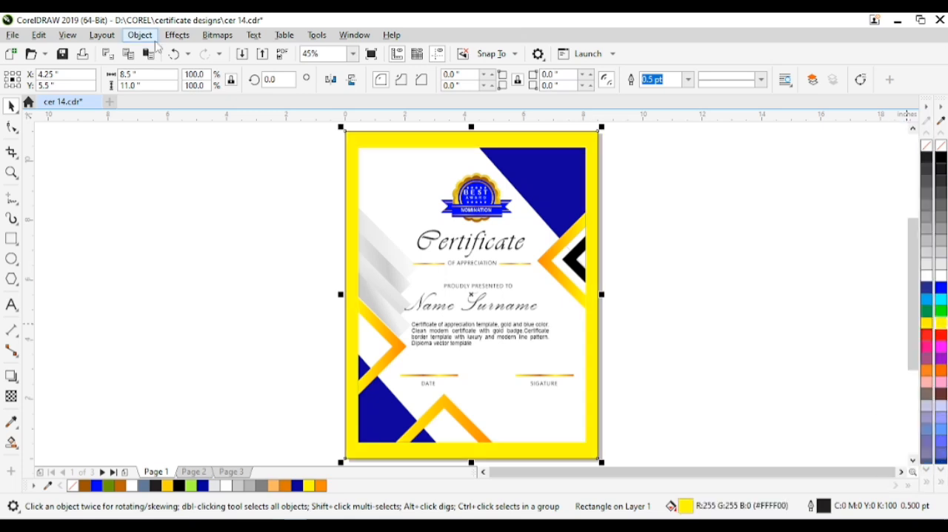
Give the page-sized border rectangle a horizontal linear fountain fill running from yellow at its left edge to orange at its right
left_click(13, 442)
left_click(11, 443)
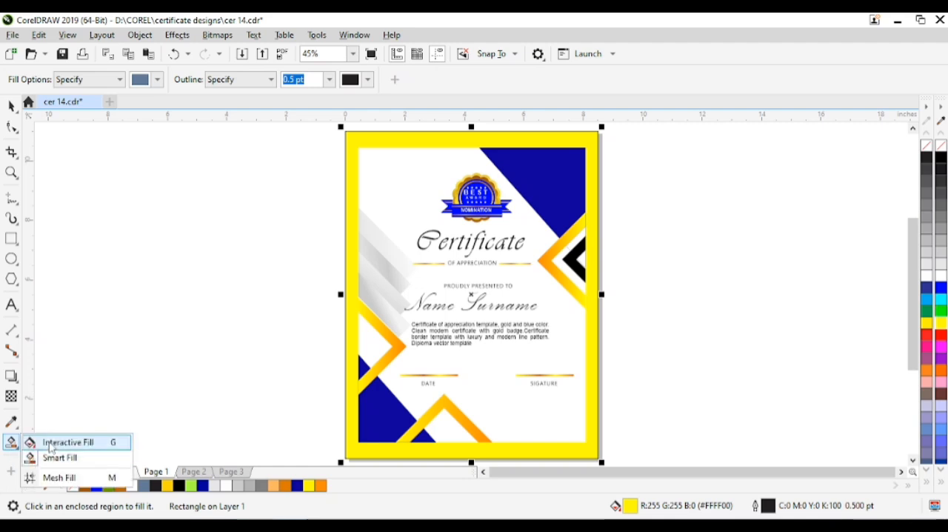
left_click(74, 441)
left_click(52, 79)
left_click(598, 294)
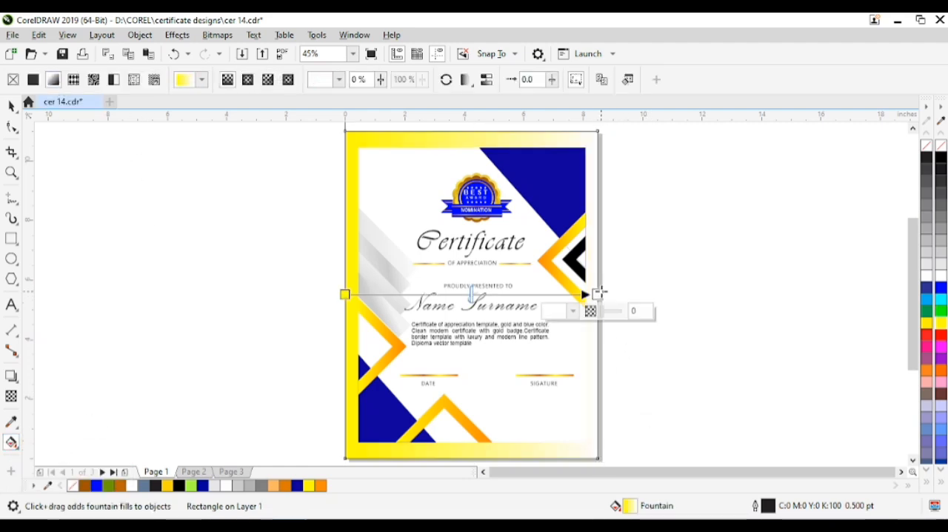
left_click_drag(945, 332, 917, 387)
key("space")
Preview the finished certificate with its gold border in full screen
left_click(722, 294)
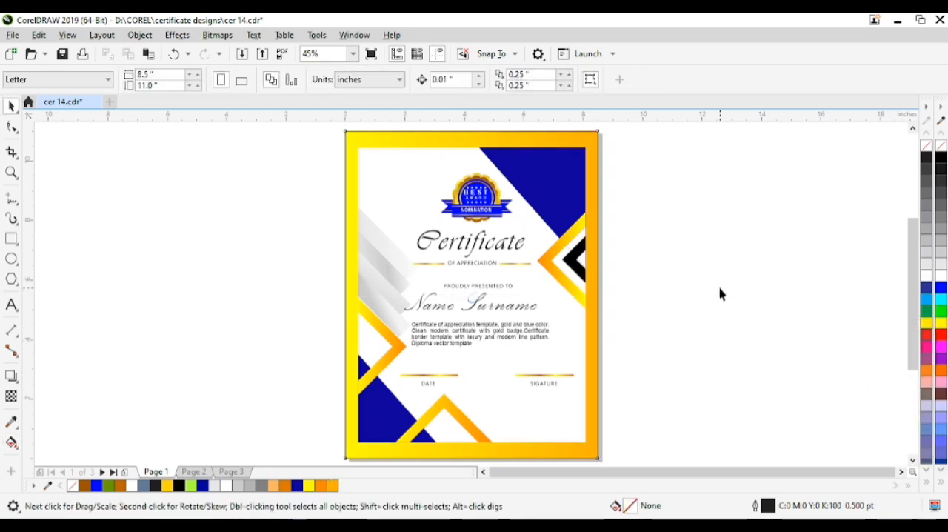
left_click(595, 163)
key("F9")
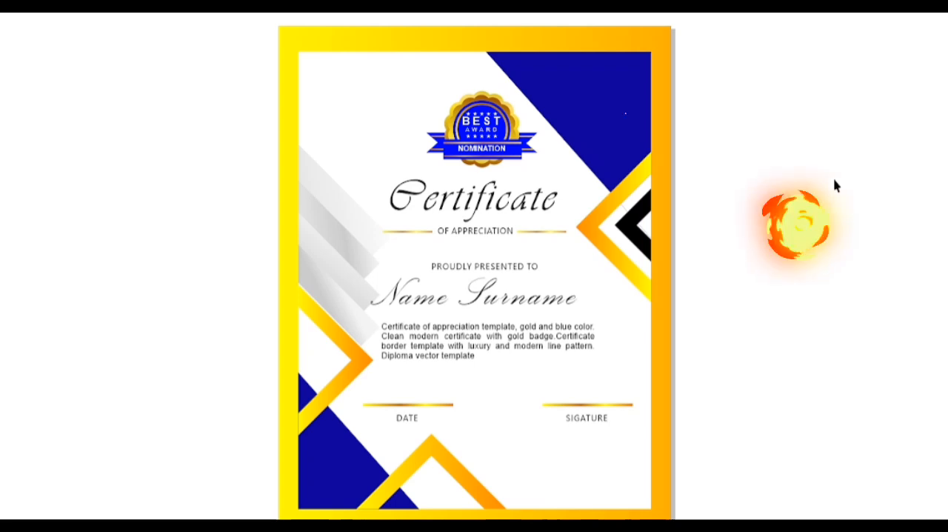